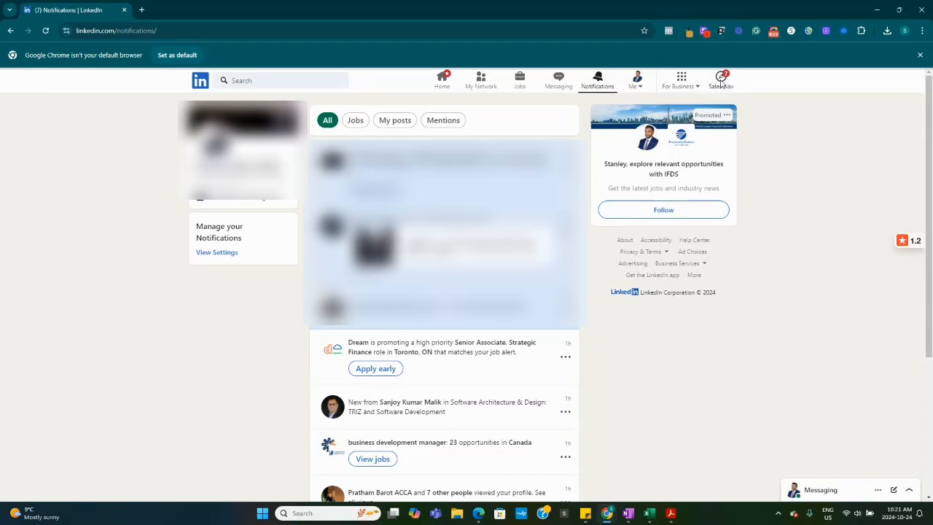
Open Sales Navigator from the LinkedIn page and close its notifications pane
click(720, 80)
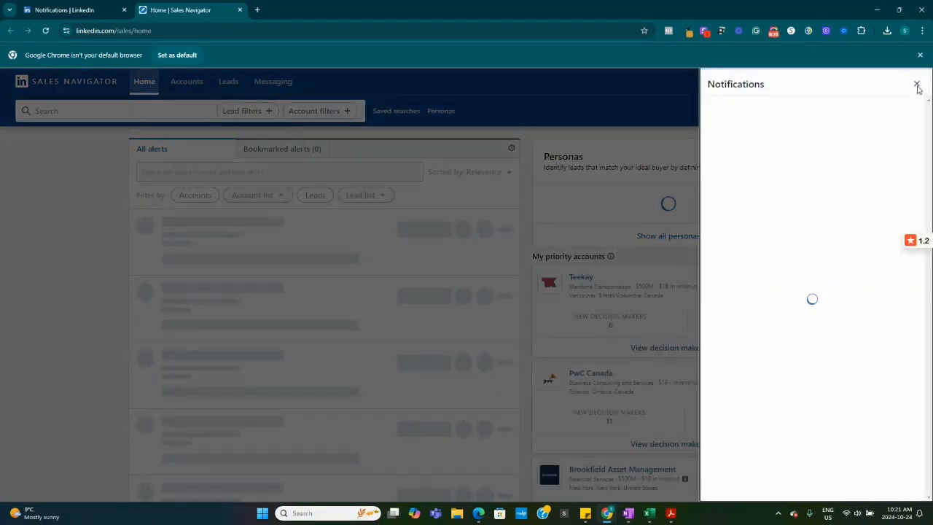
click(916, 85)
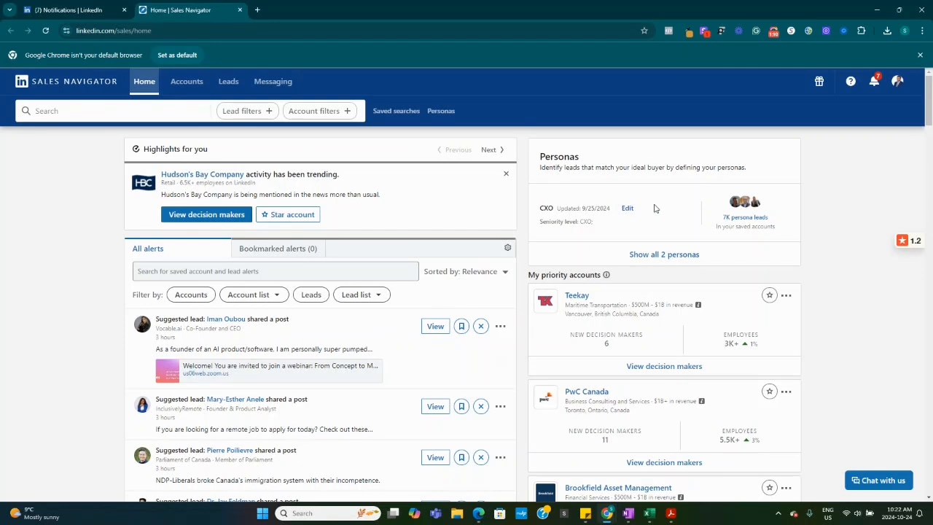
View the Sales Navigator referrals page and return to the home page
click(819, 85)
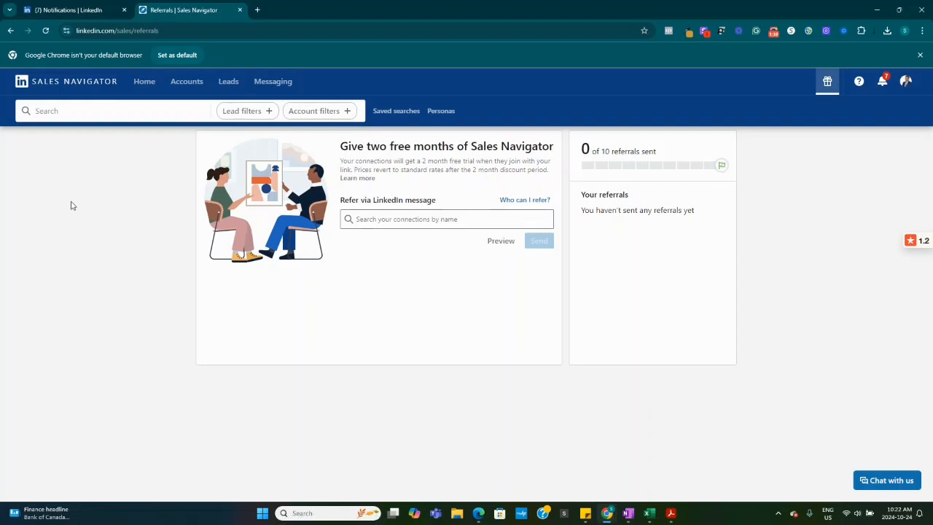
click(45, 86)
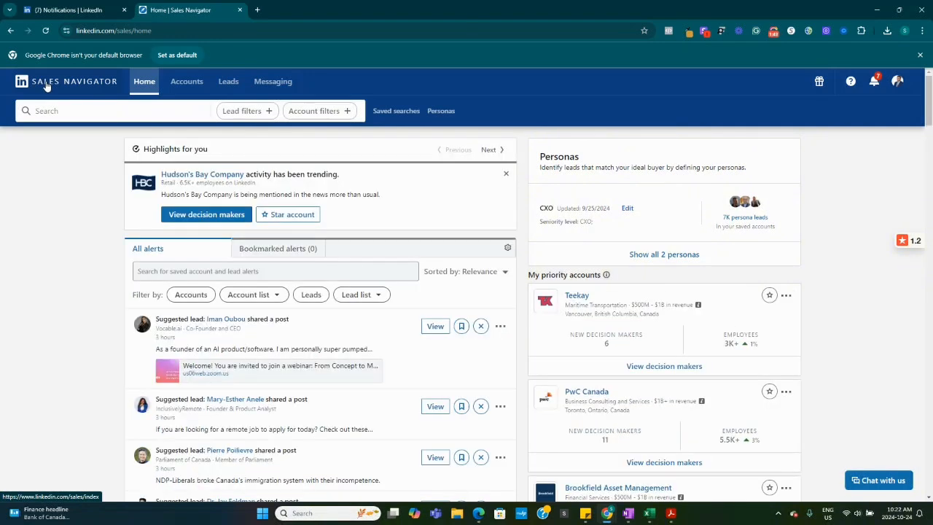
Open the lead search filters, glancing at the account filters before returning to the lead filters
click(236, 112)
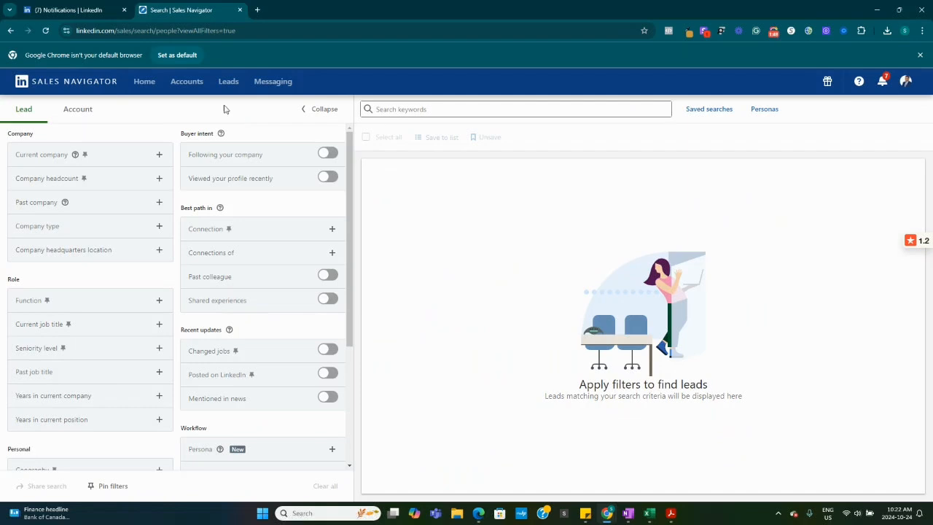
click(78, 113)
click(25, 112)
Search the Current company filter and include PwC in the lead search
click(160, 156)
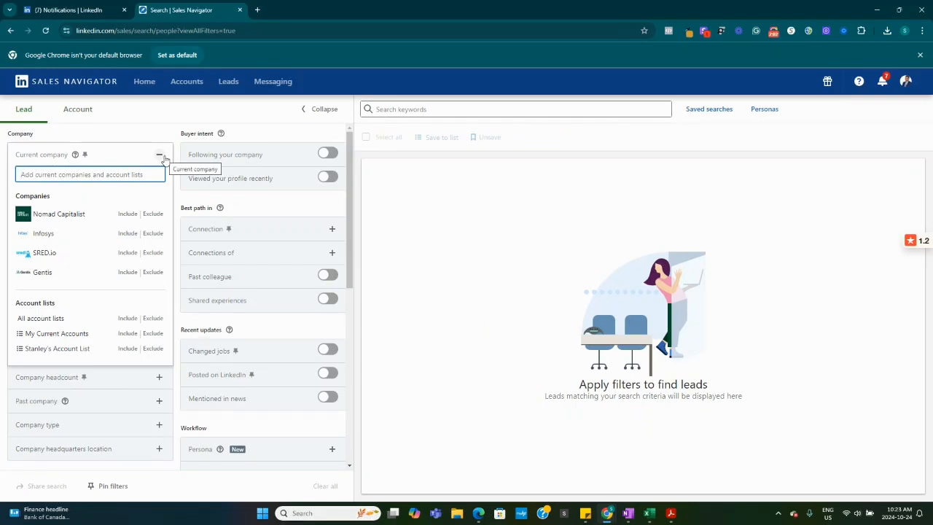
text(priv)
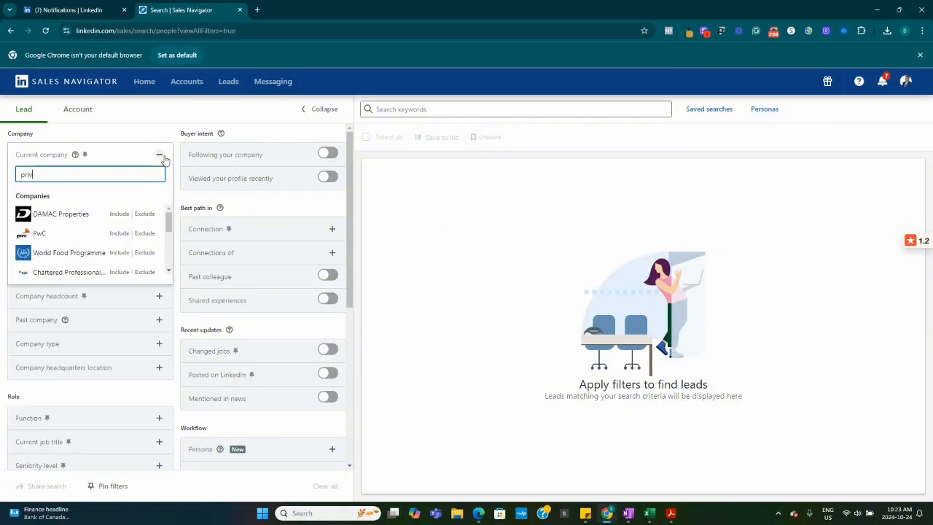
key(BackSpace)
key(BackSpace)
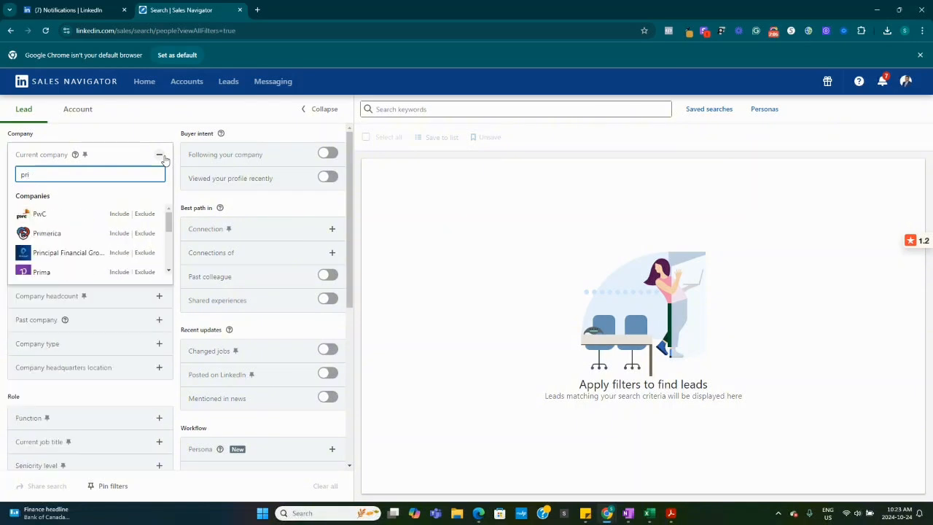
click(94, 215)
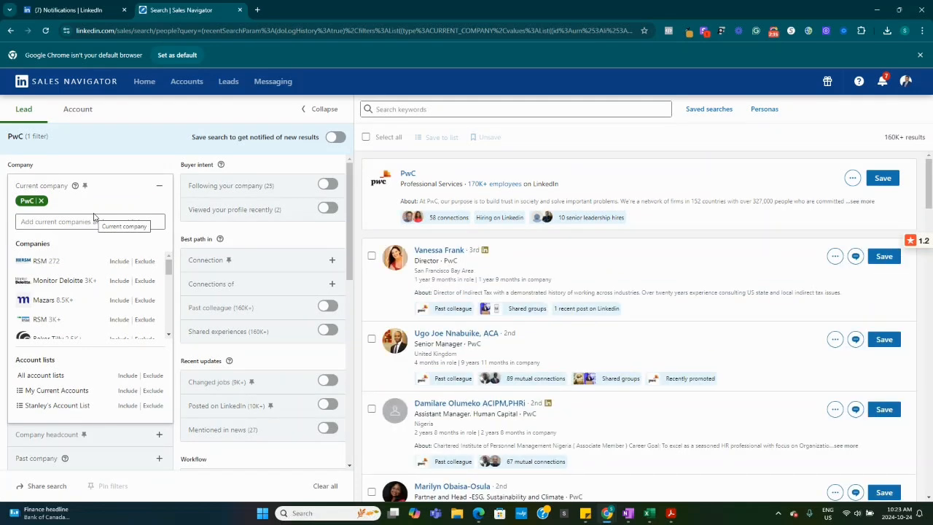
Find Ernst & Young in the Current company filter and include EY alongside PwC
click(56, 222)
text(e)
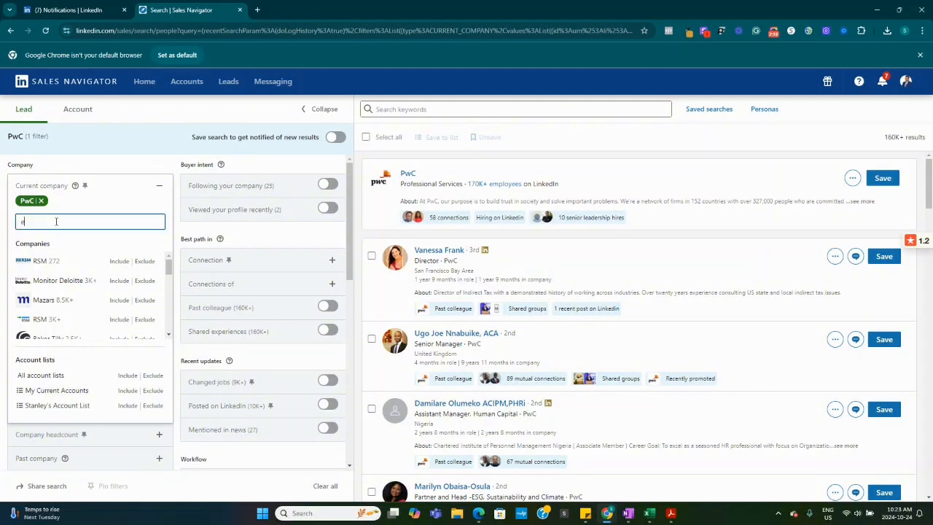
text(rnest)
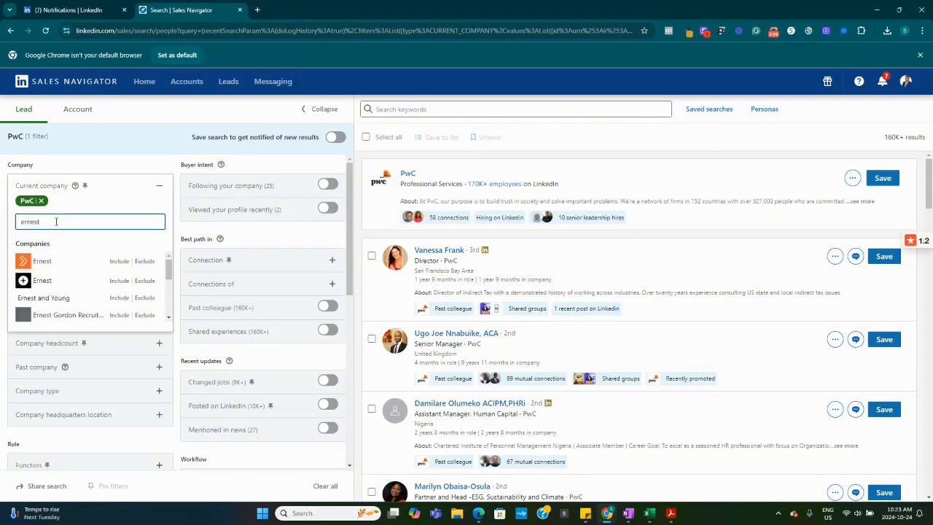
key(BackSpace)
key(BackSpace)
key(BackSpace)
key(BackSpace)
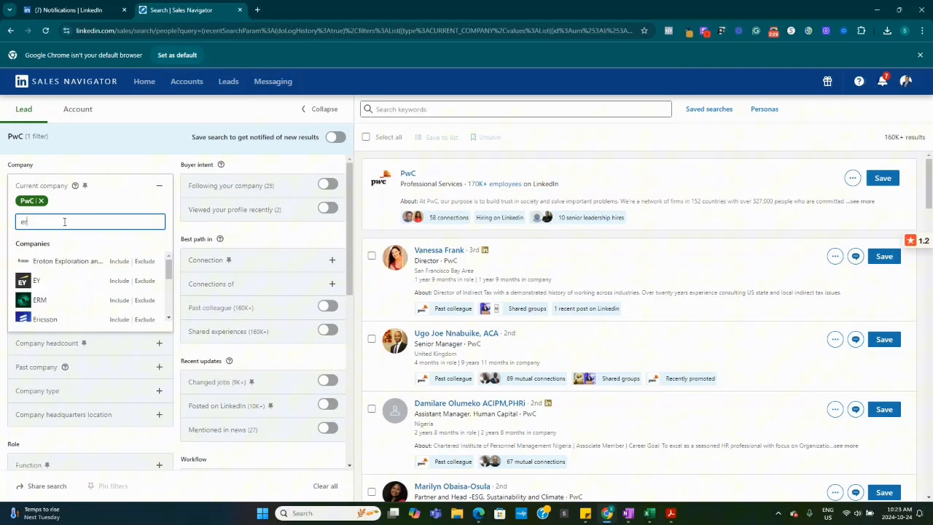
click(65, 282)
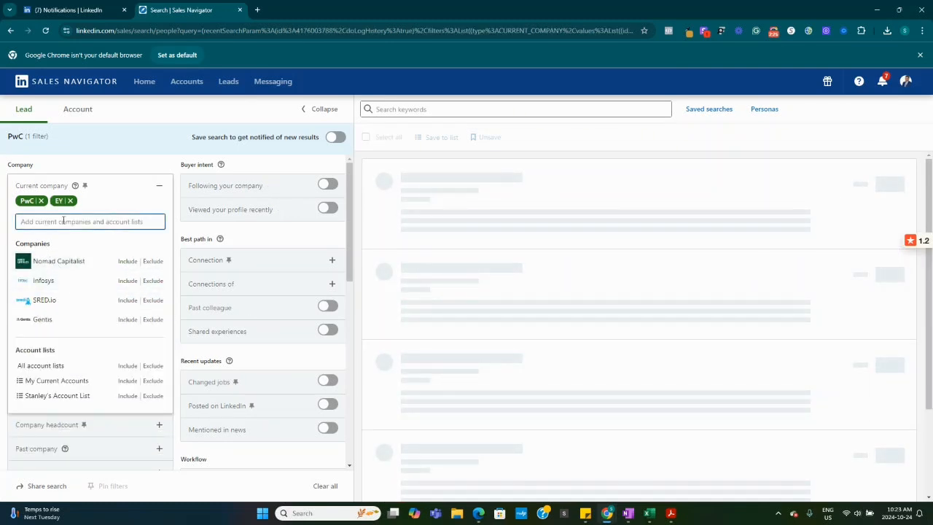
Search for kpmg in the Current company filter and include KPMG Canada
text(kpm)
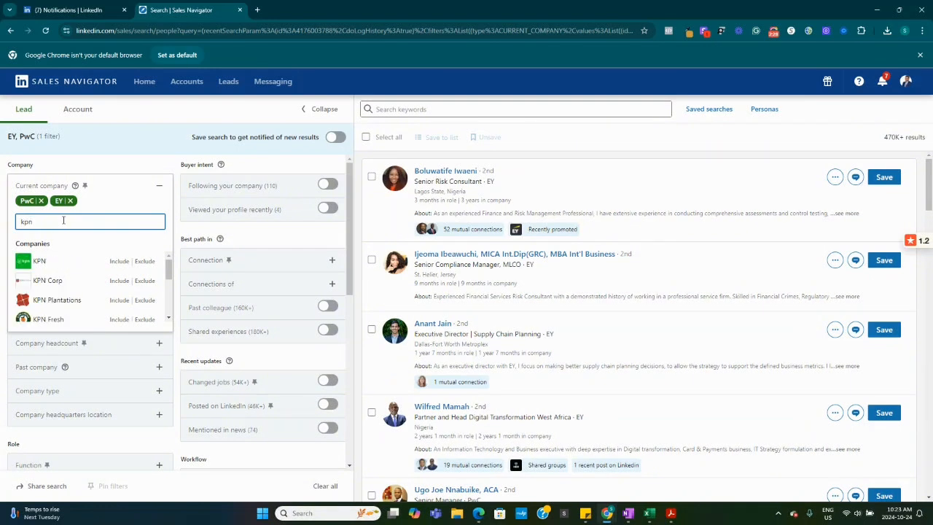
text(g)
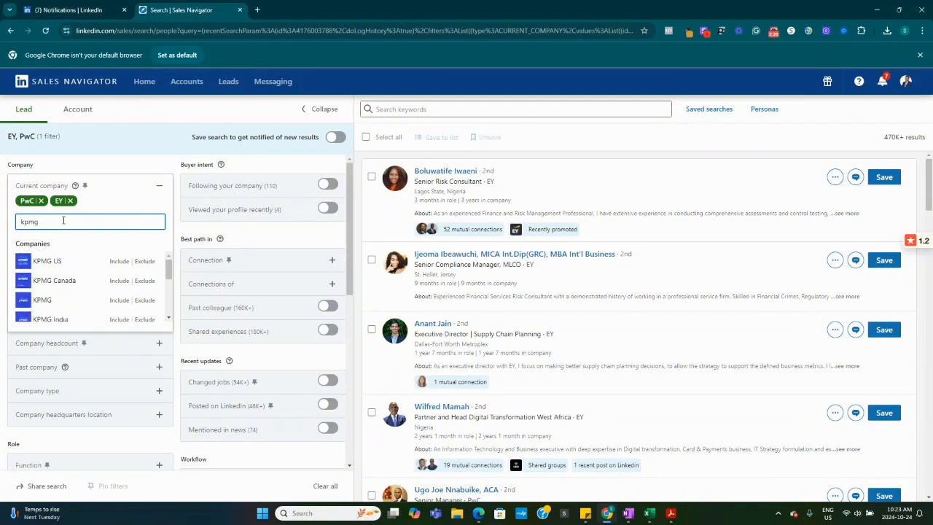
click(43, 261)
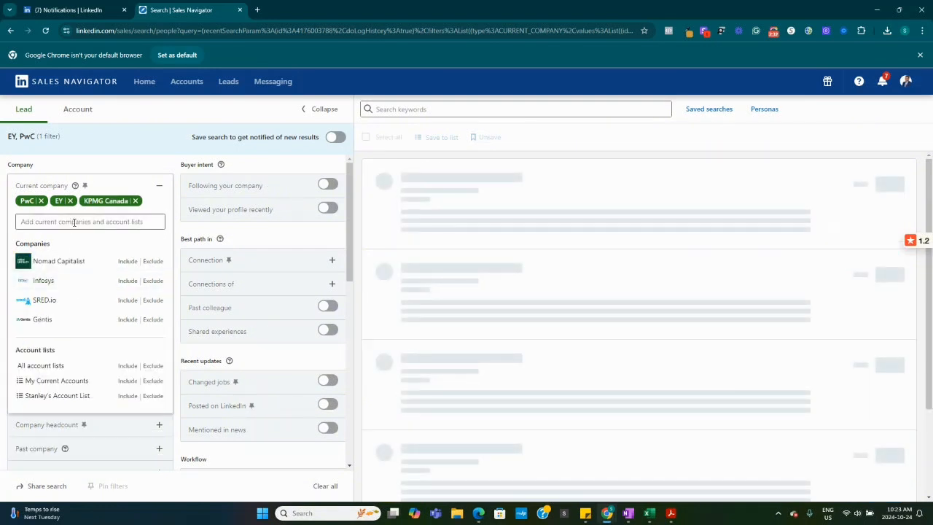
Include Deloitte in the Current company filter and collapse the filter
click(72, 222)
text(c)
text(elo)
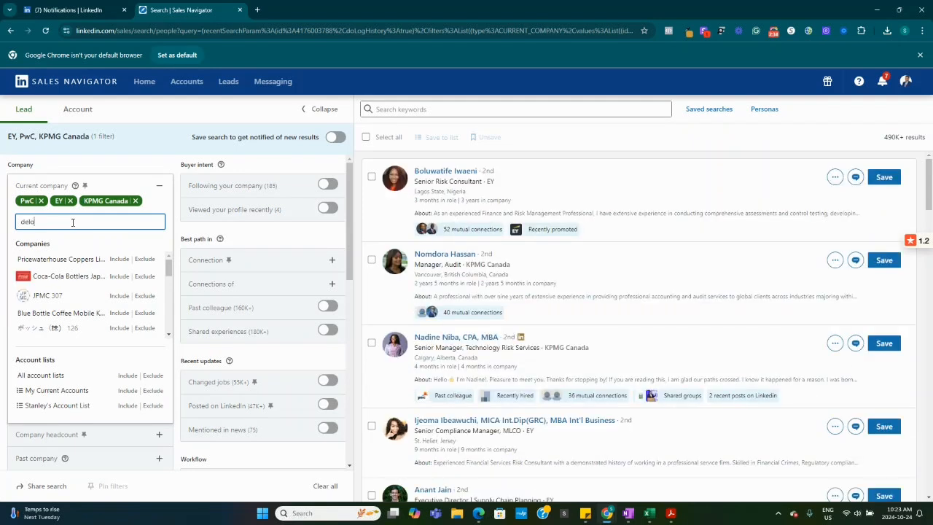
click(58, 265)
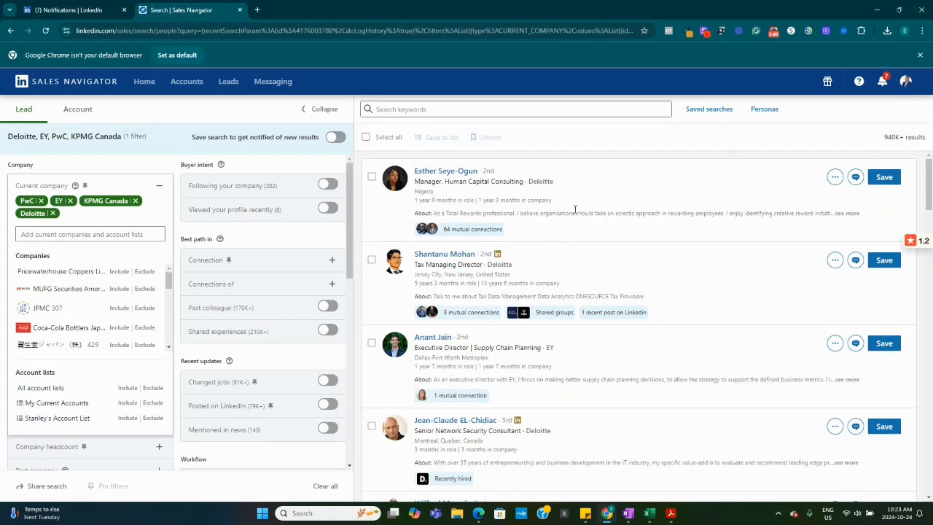
click(203, 115)
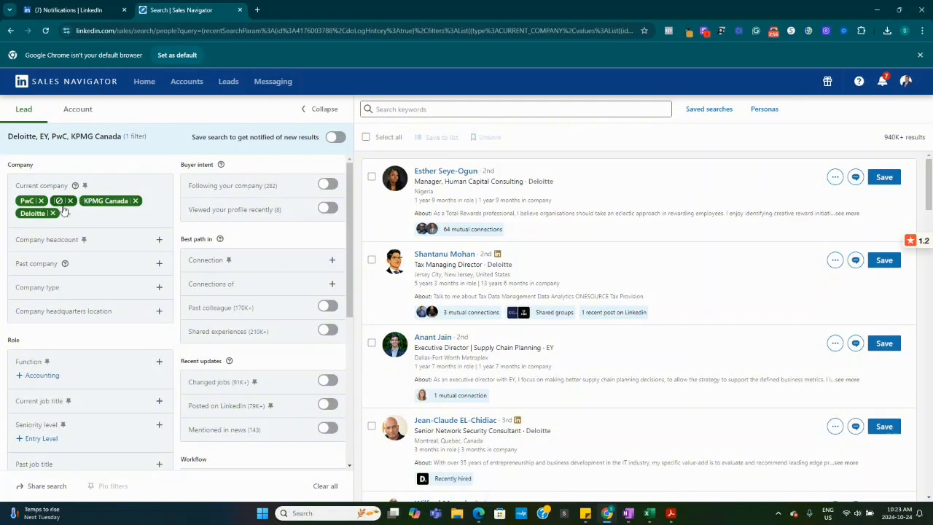
Remove Deloitte, PwC, EY and KPMG Canada from the Current company filter
click(158, 242)
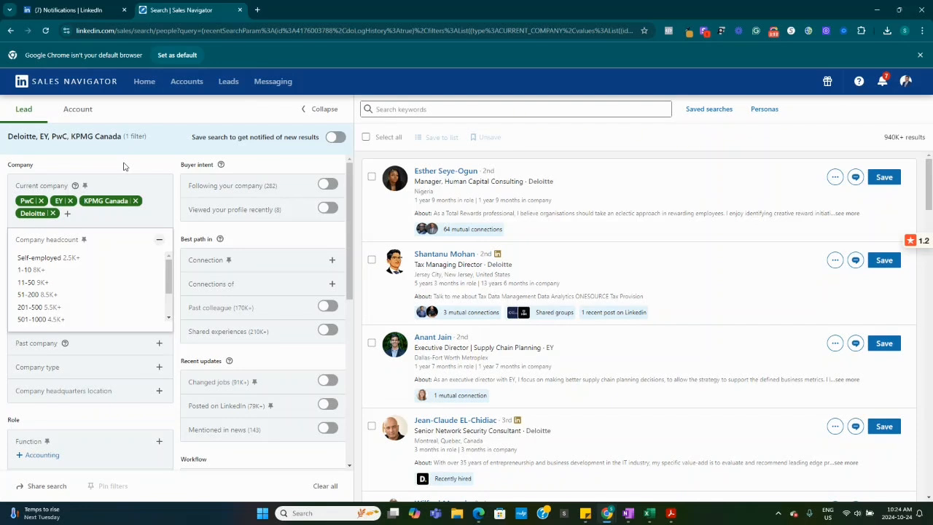
click(52, 212)
click(40, 201)
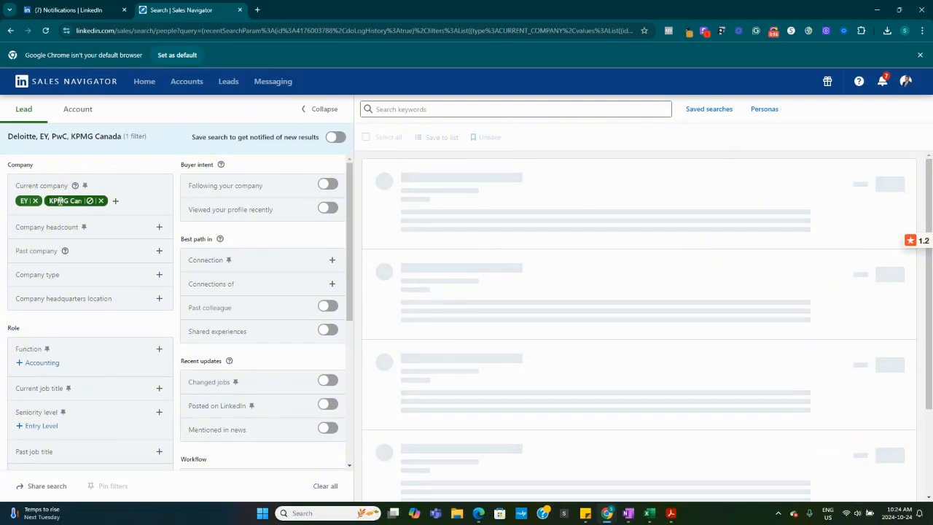
click(35, 201)
click(76, 201)
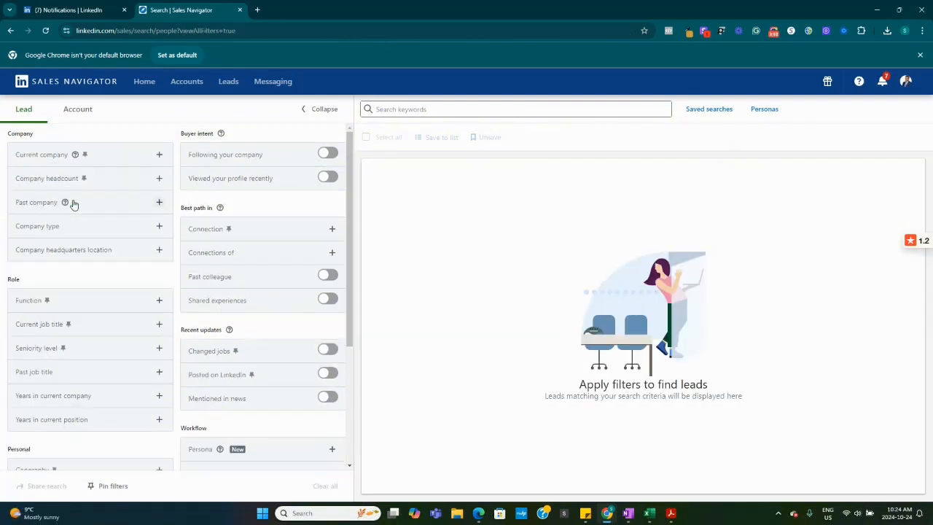
Filter the leads by company headcount, selecting the 1-10 and 11-50 ranges
click(159, 179)
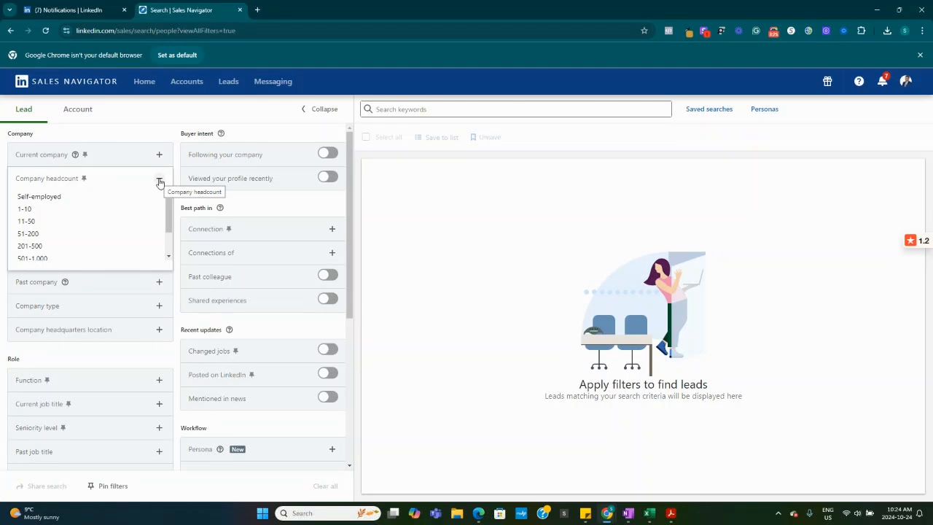
click(61, 211)
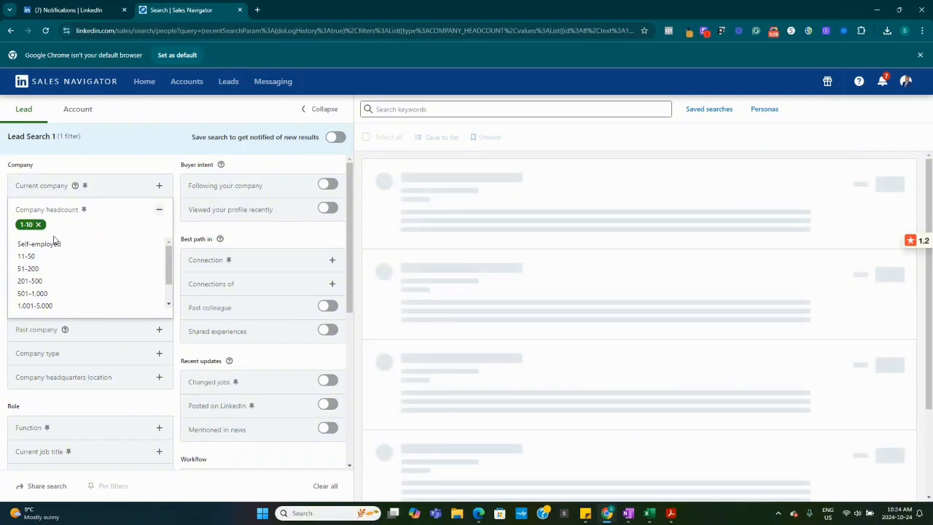
click(29, 258)
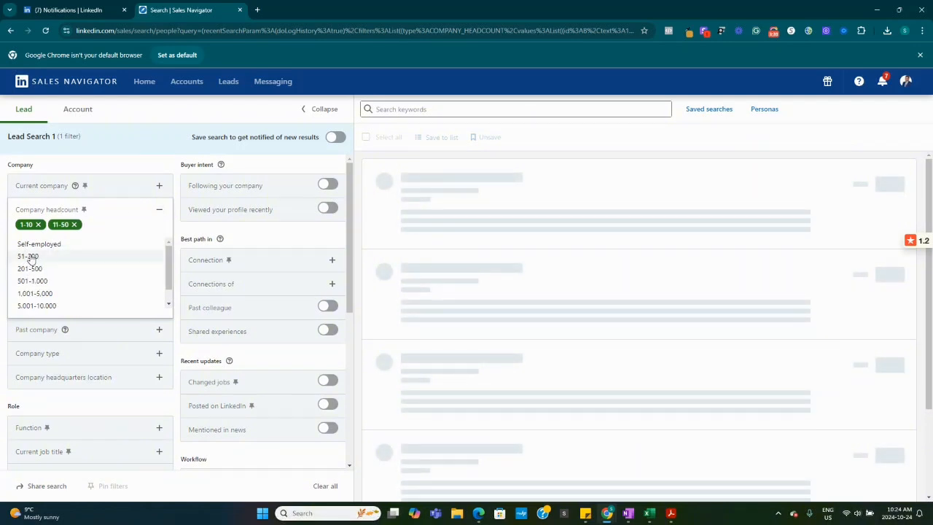
click(122, 169)
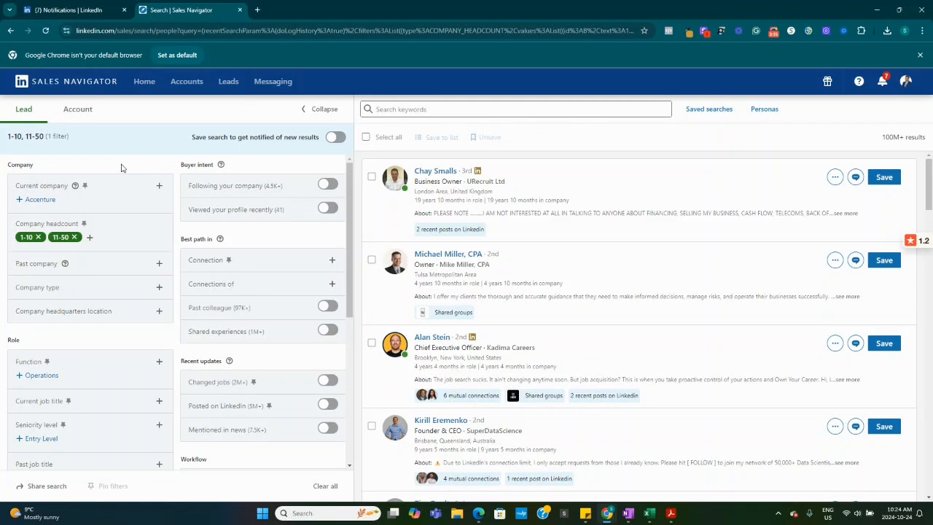
Include Deloitte in the Past company filter and collapse the filter
click(160, 264)
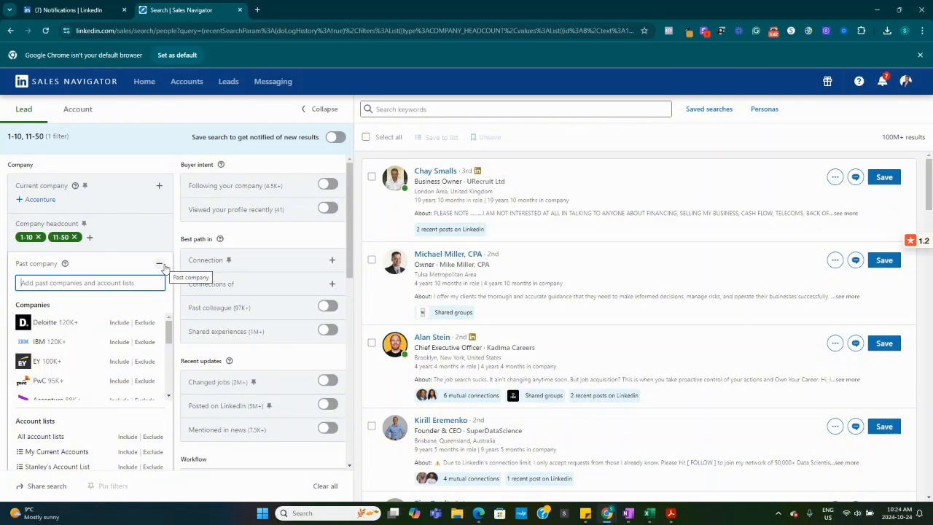
click(60, 329)
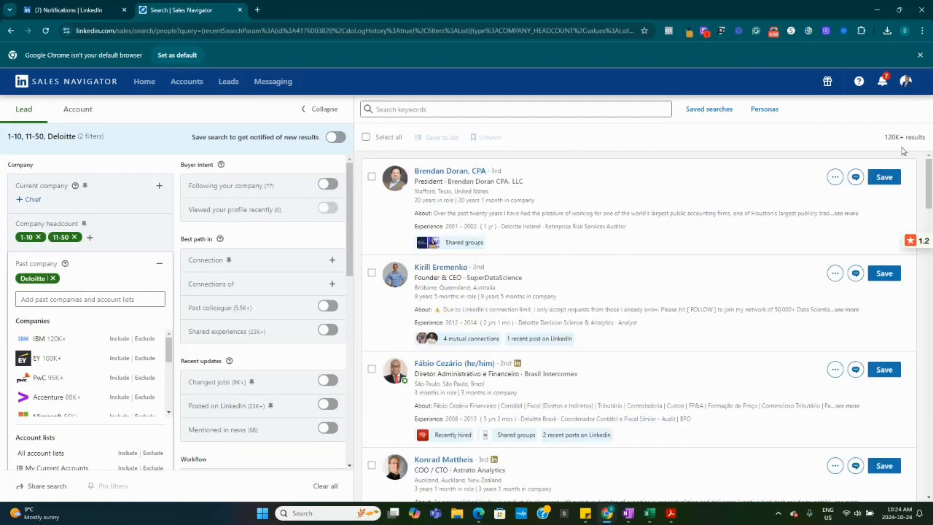
click(53, 278)
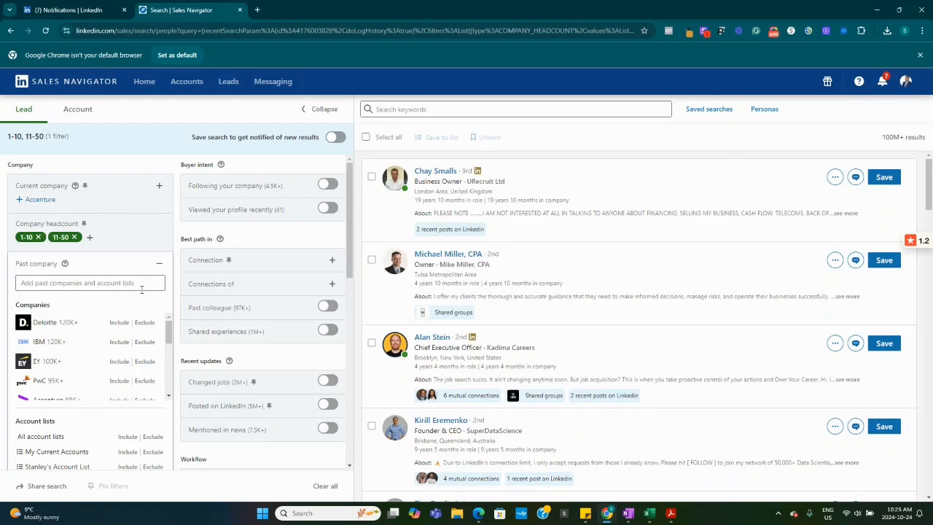
click(58, 325)
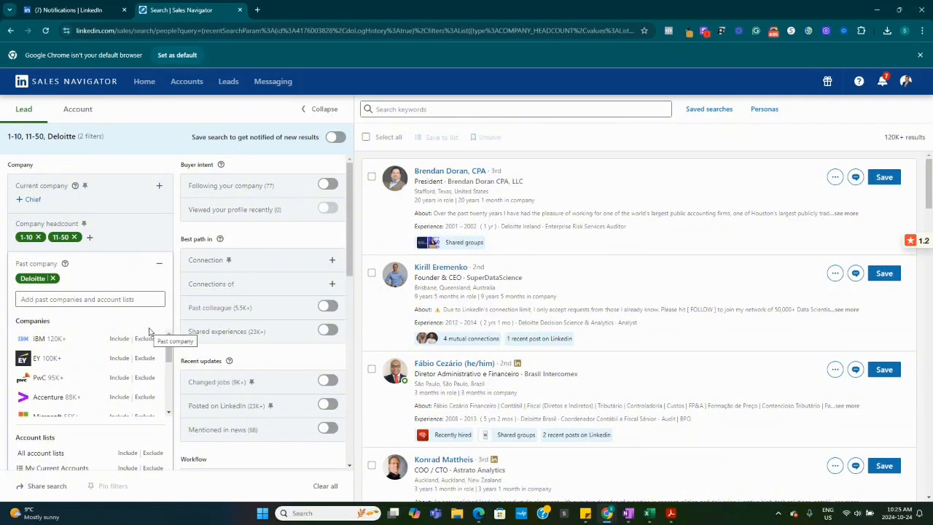
scroll(348, 258, down, 2)
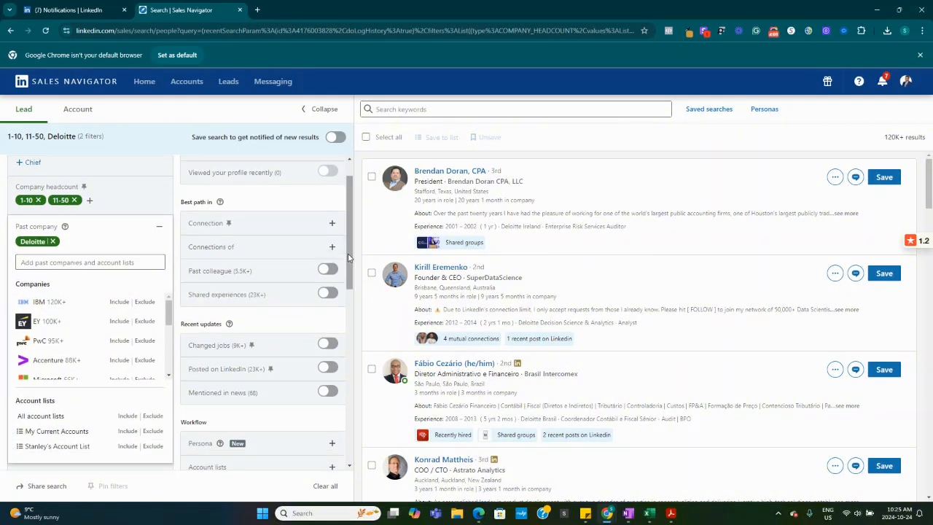
click(176, 113)
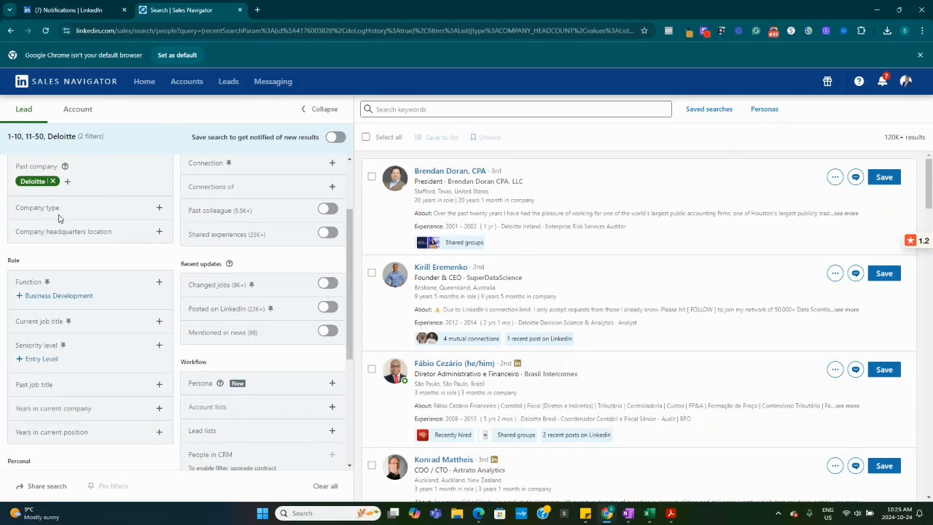
Filter the leads by company type, selecting Privately Held and Self Employed, and collapse the filter
scroll(59, 219, up, 1)
click(158, 256)
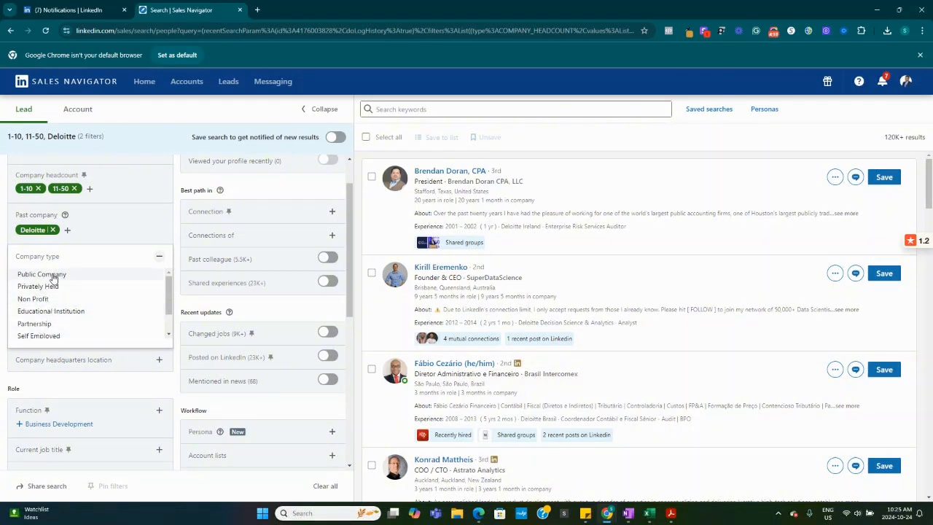
scroll(120, 295, down, 2)
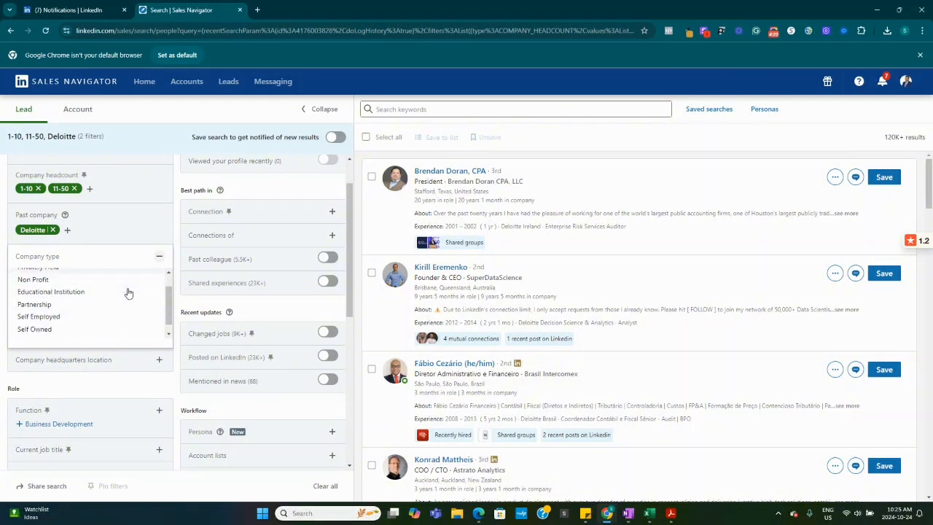
scroll(109, 300, up, 2)
click(53, 286)
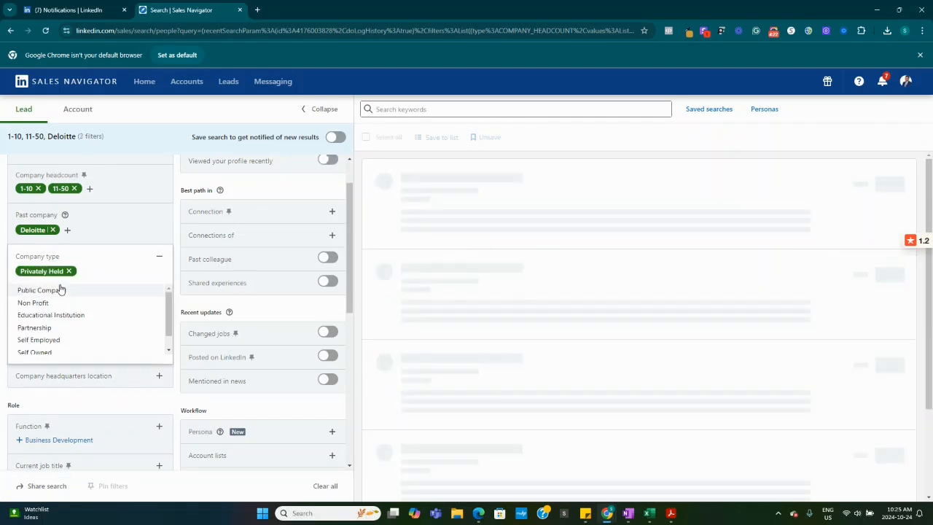
scroll(94, 321, down, 1)
scroll(95, 321, down, 1)
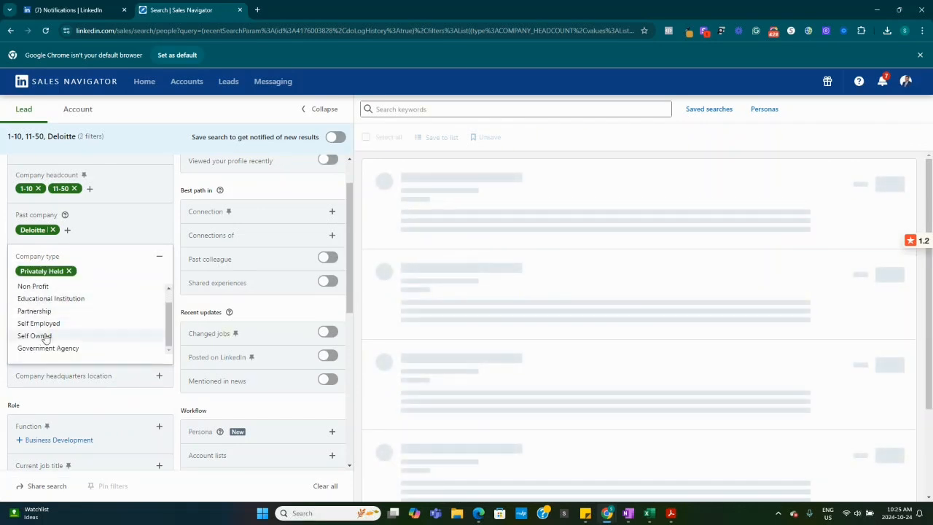
click(83, 334)
scroll(85, 317, down, 1)
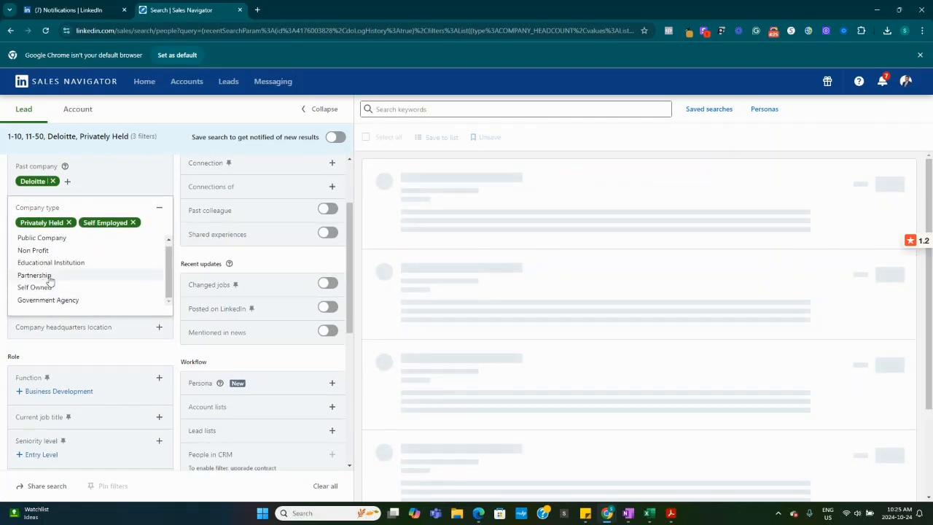
scroll(63, 264, down, 1)
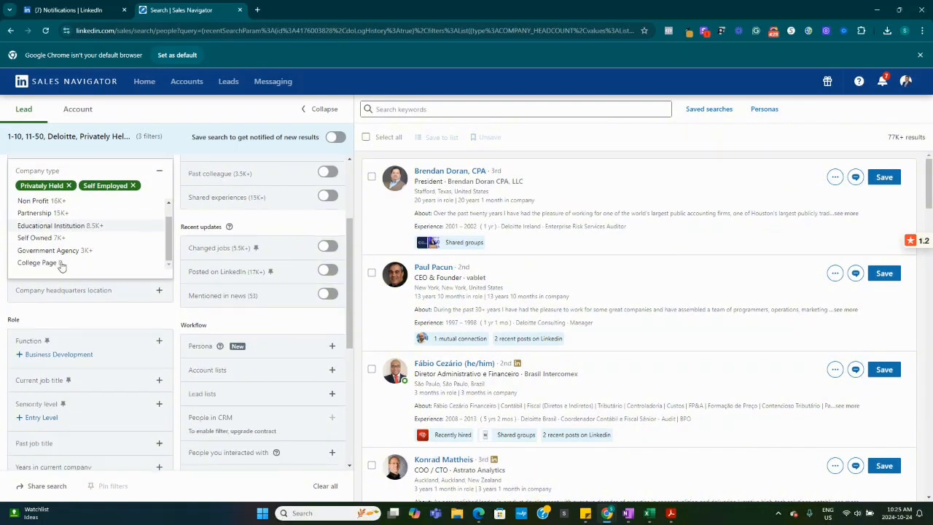
click(204, 118)
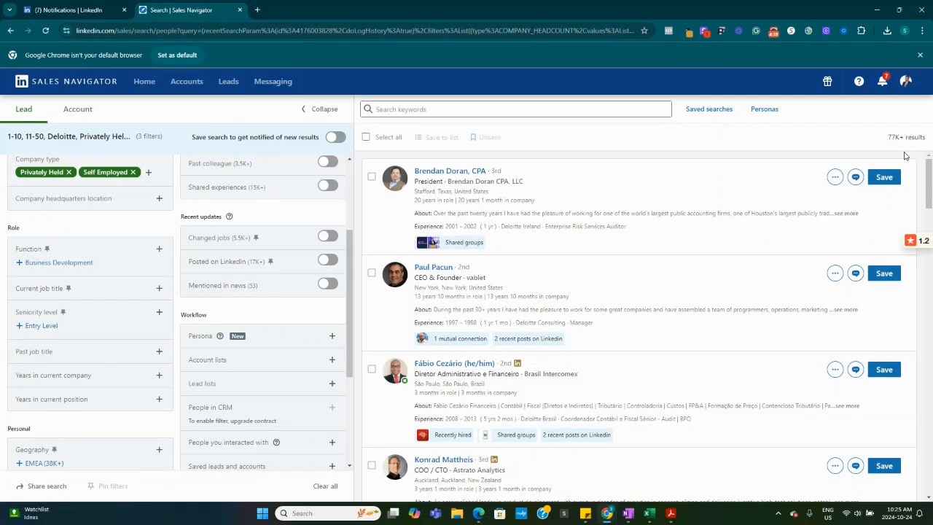
Include Finance and Business Development in the Function filter and collapse the filter
click(159, 249)
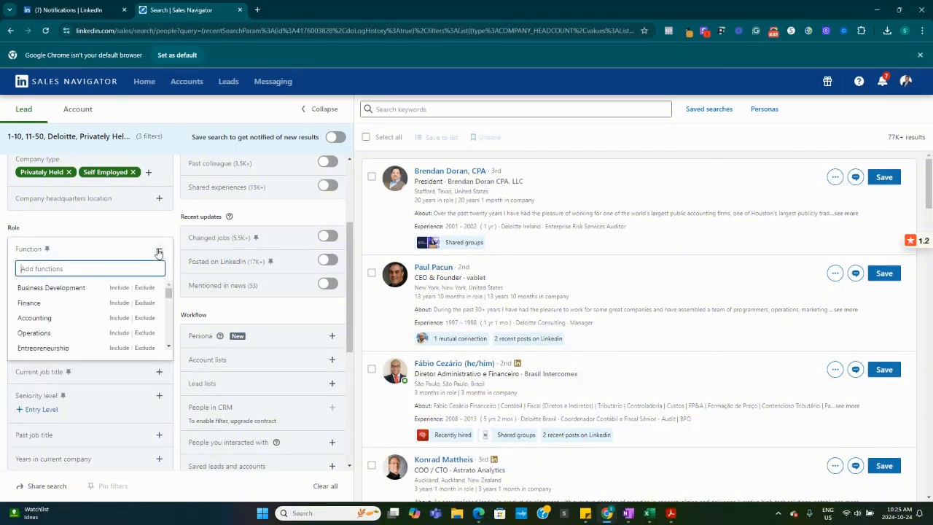
click(45, 307)
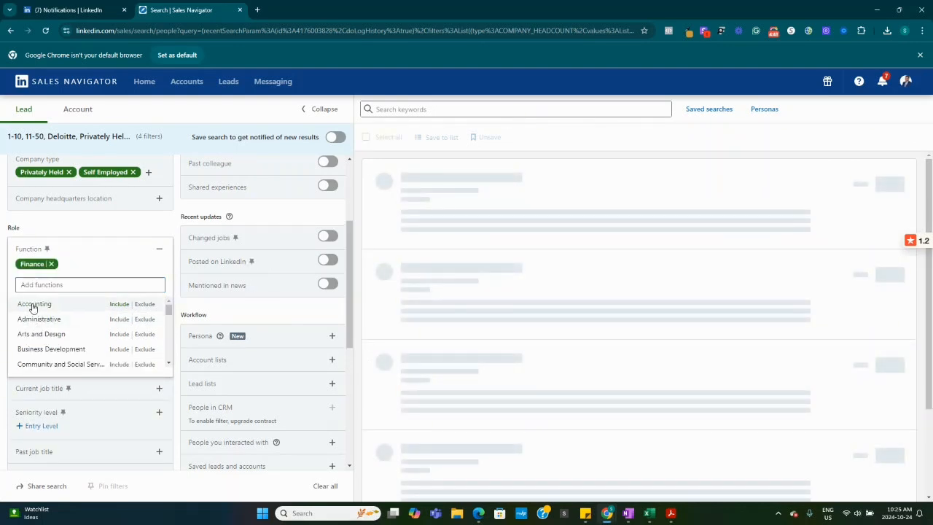
scroll(33, 306, down, 1)
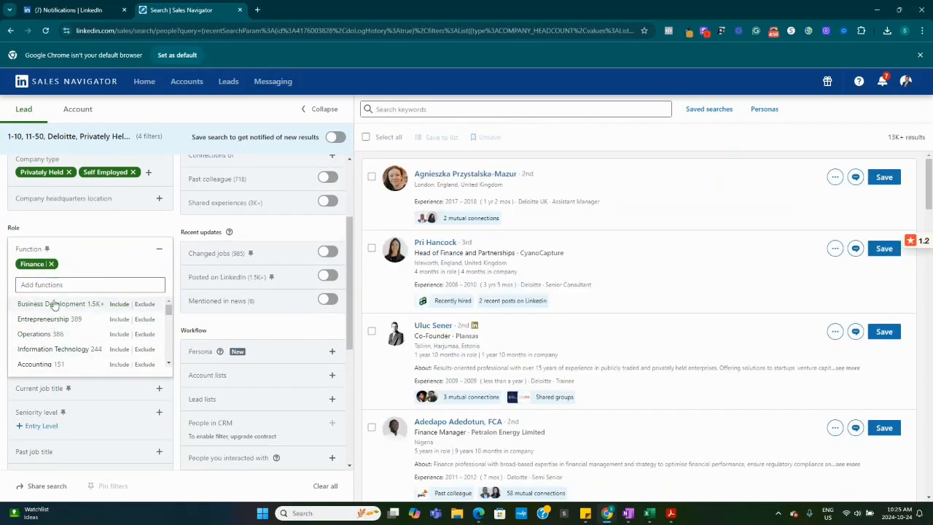
click(63, 303)
click(101, 230)
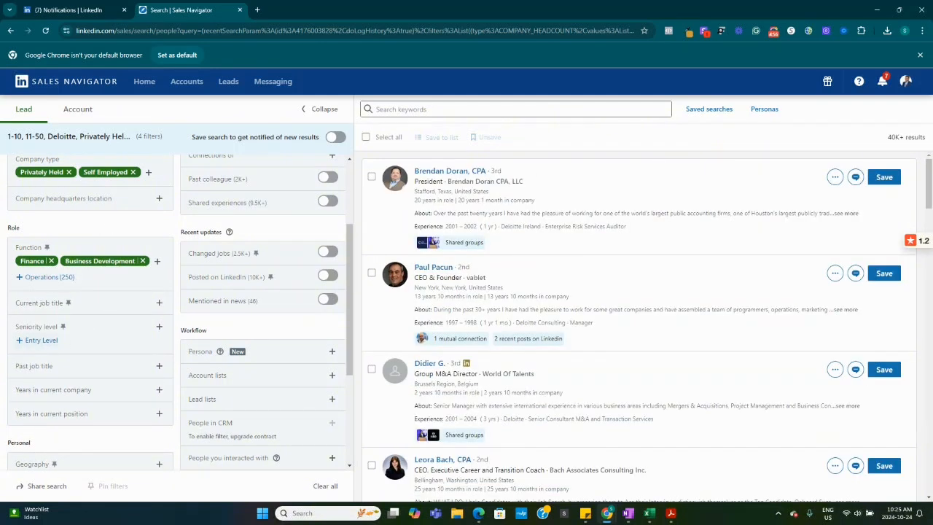
Include Owner and Chief Executive Officer in the Current job title filter
click(159, 302)
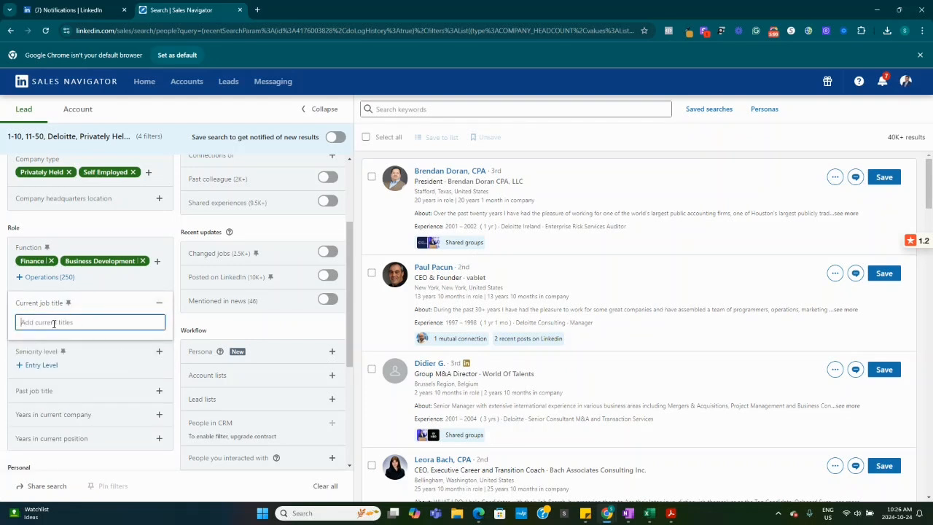
text(own)
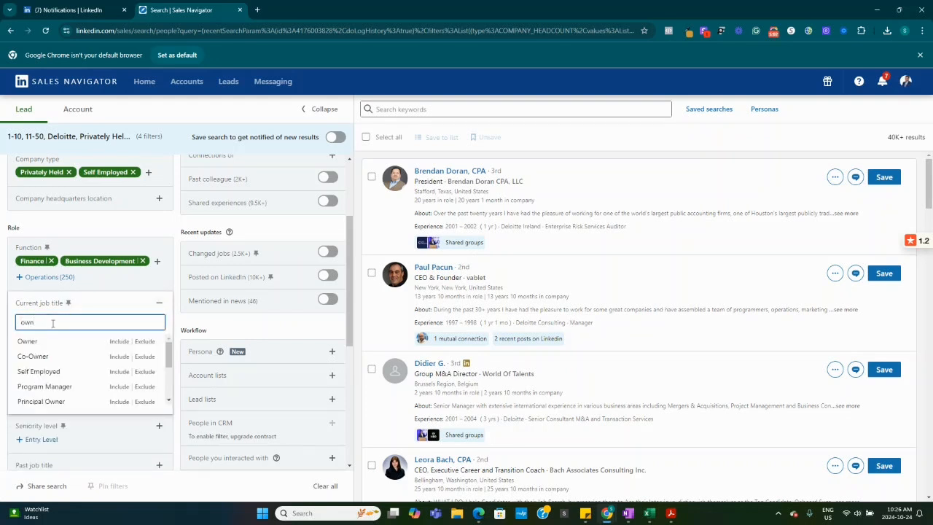
click(80, 341)
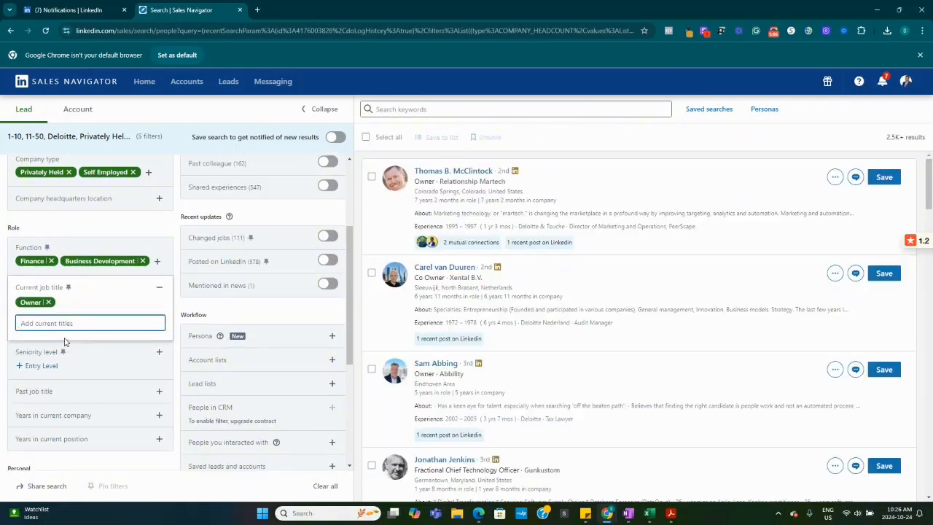
text(ce)
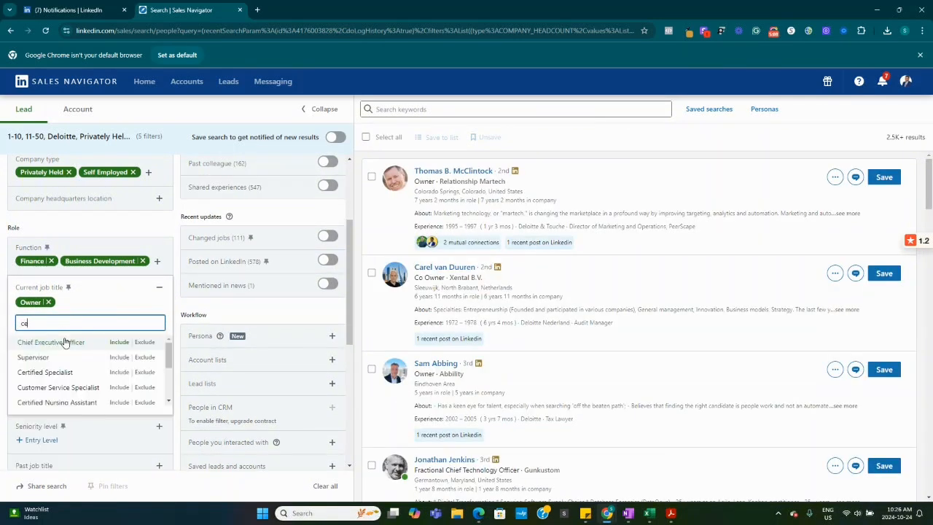
click(64, 342)
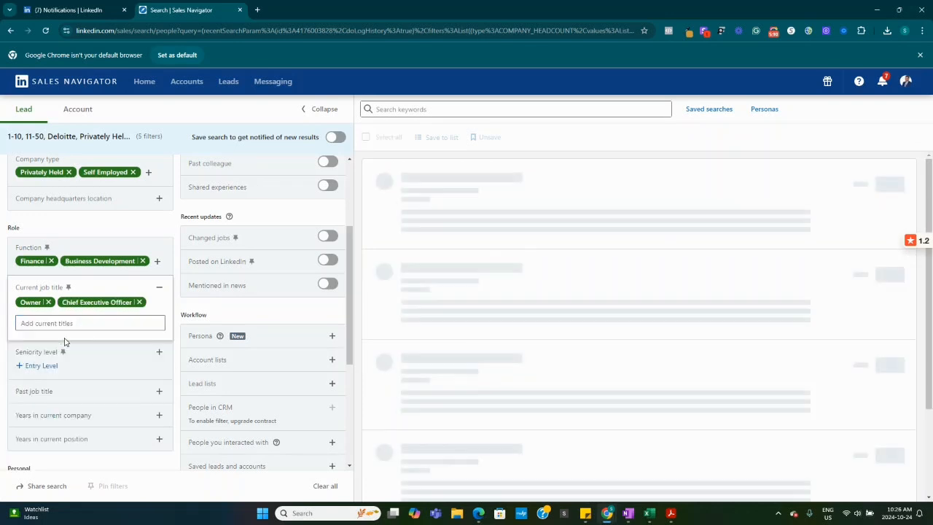
Add Founder and Co-Founder to the included titles in the Current job title filter
text(fou)
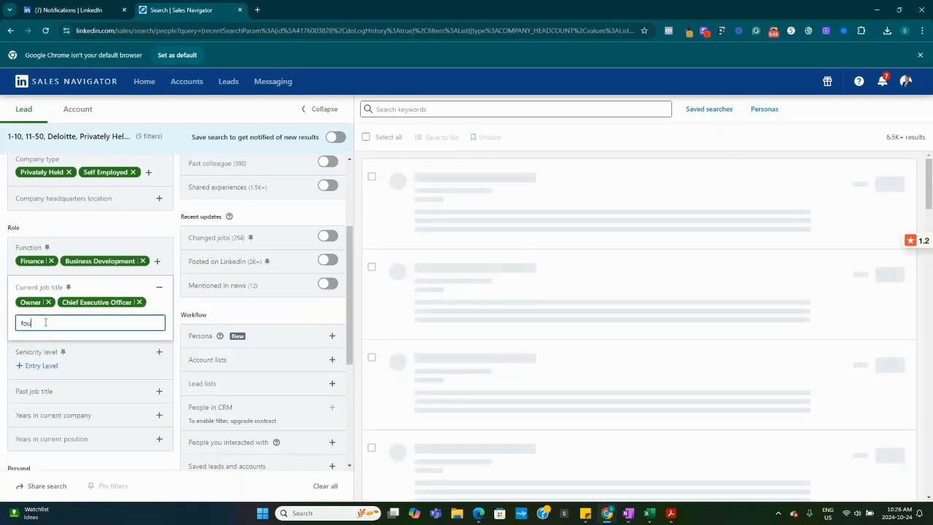
text(nders)
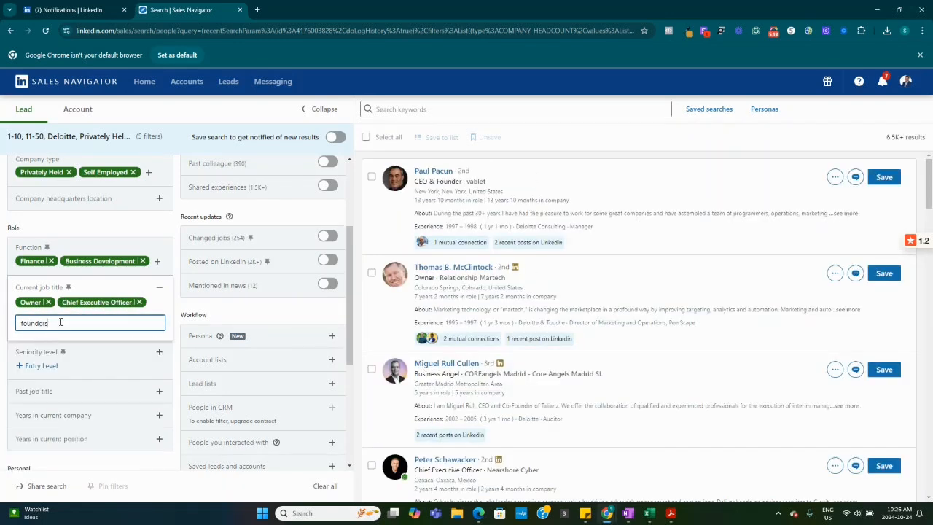
click(42, 342)
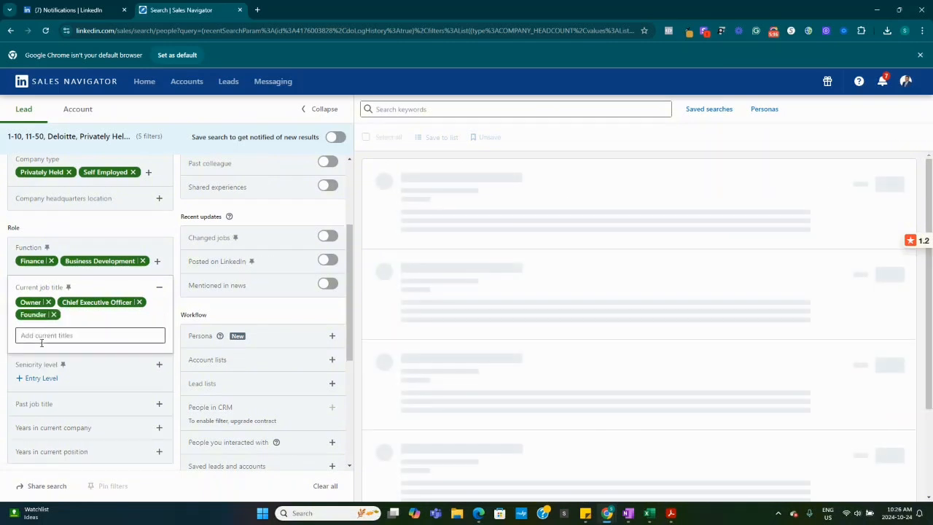
click(48, 337)
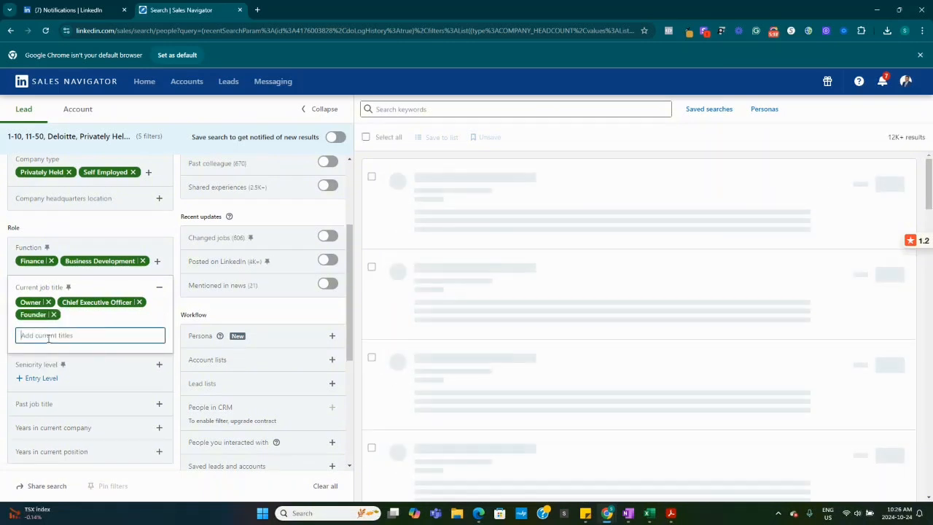
text(co-)
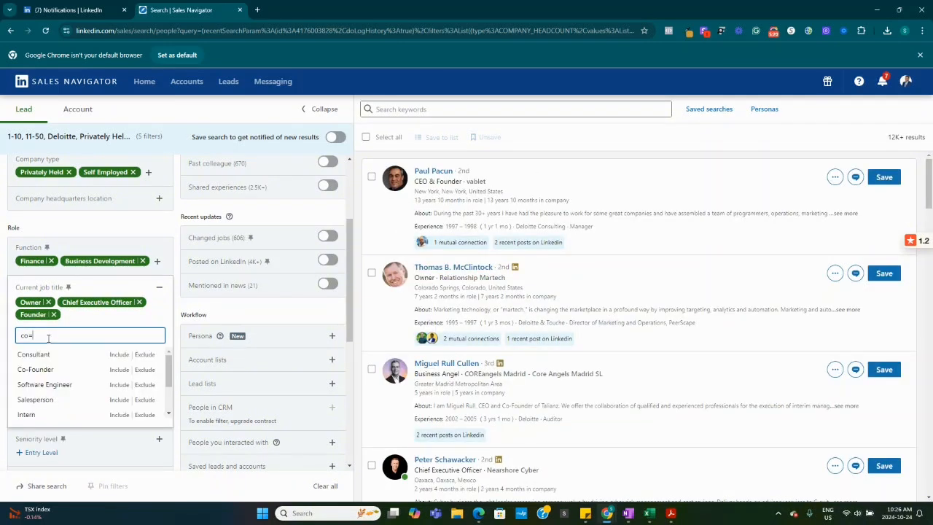
text(fo)
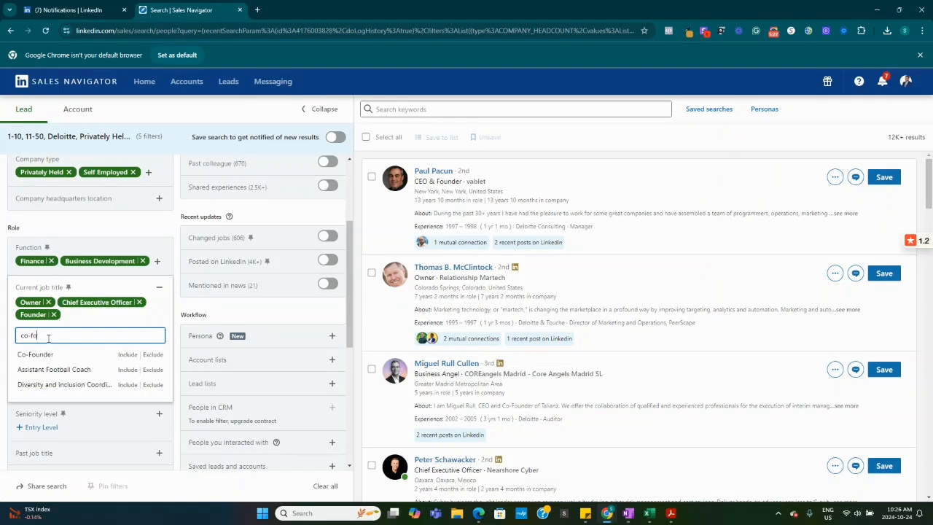
click(36, 354)
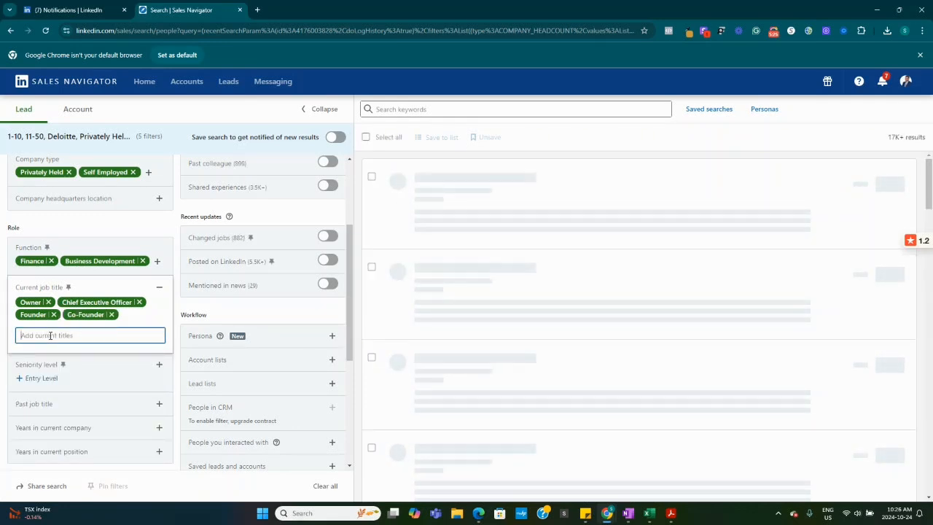
text(cxo)
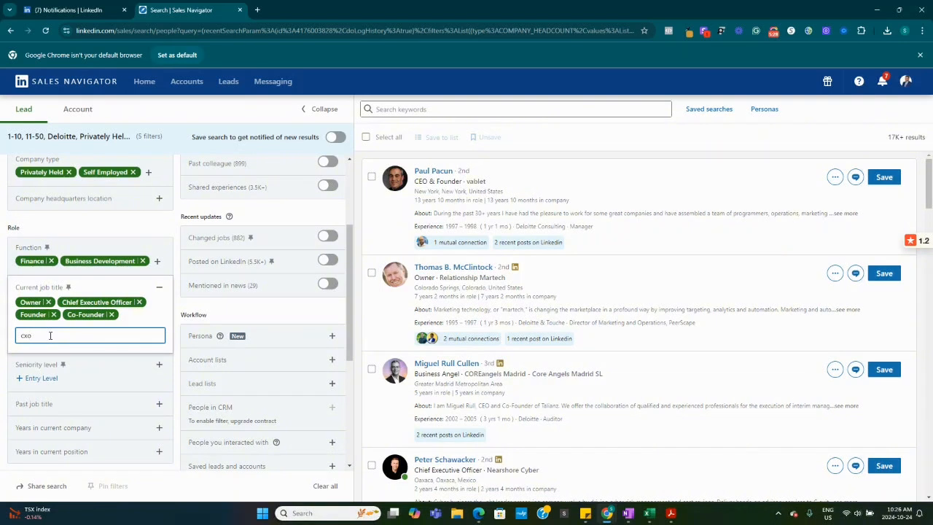
key(BackSpace)
key(BackSpace)
key(BackSpace)
scroll(90, 356, down, 1)
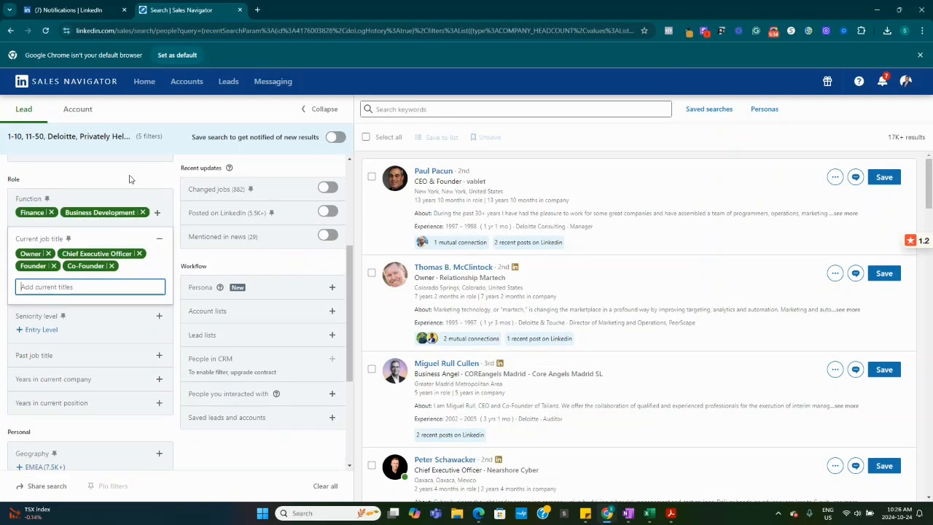
click(165, 175)
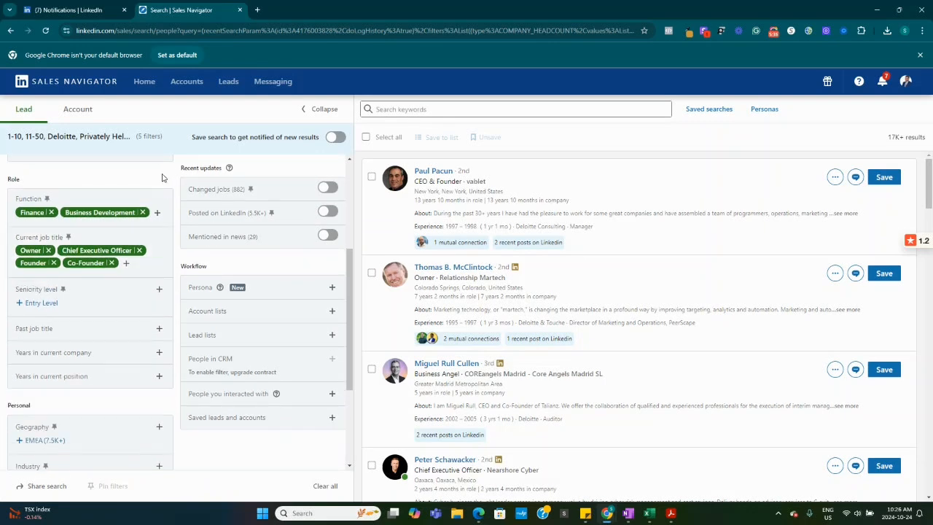
Include Vice President, Owner / Partner, CXO and Senior in the Seniority level filter
click(29, 303)
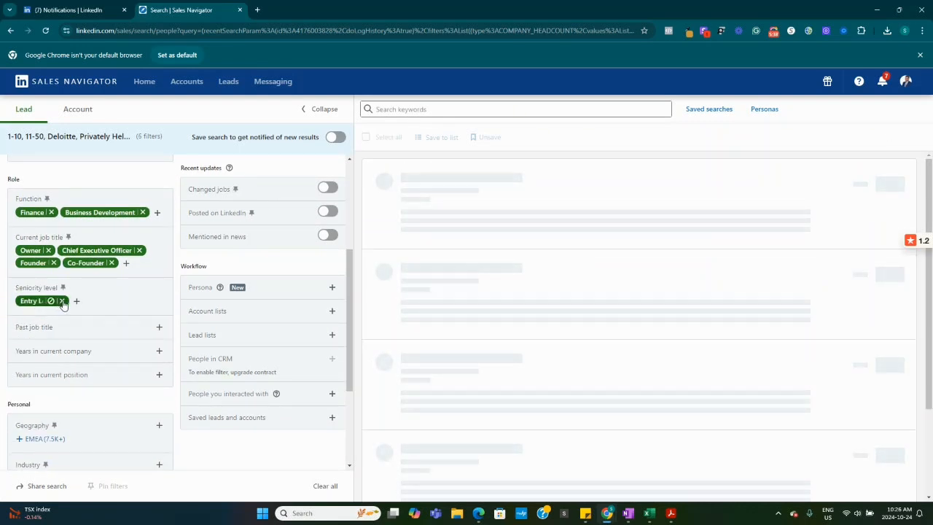
click(63, 301)
click(159, 290)
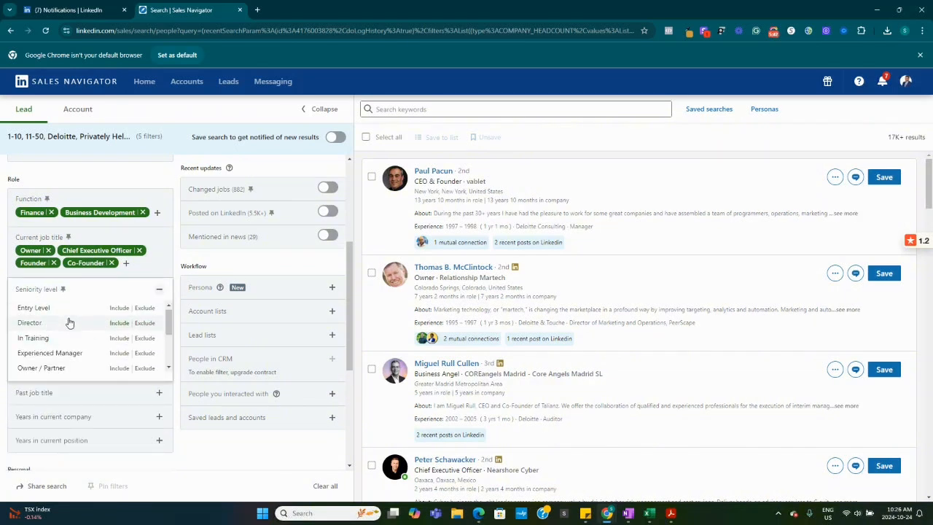
scroll(66, 328, down, 2)
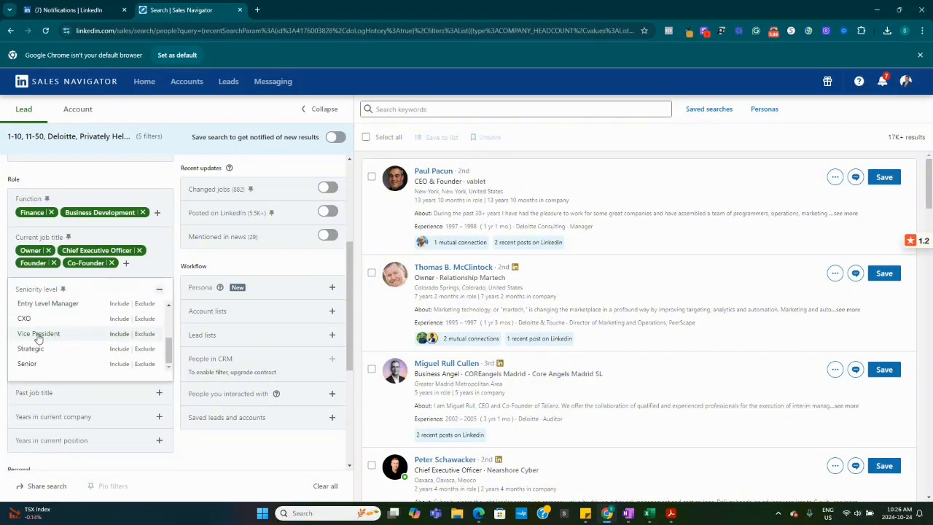
click(38, 334)
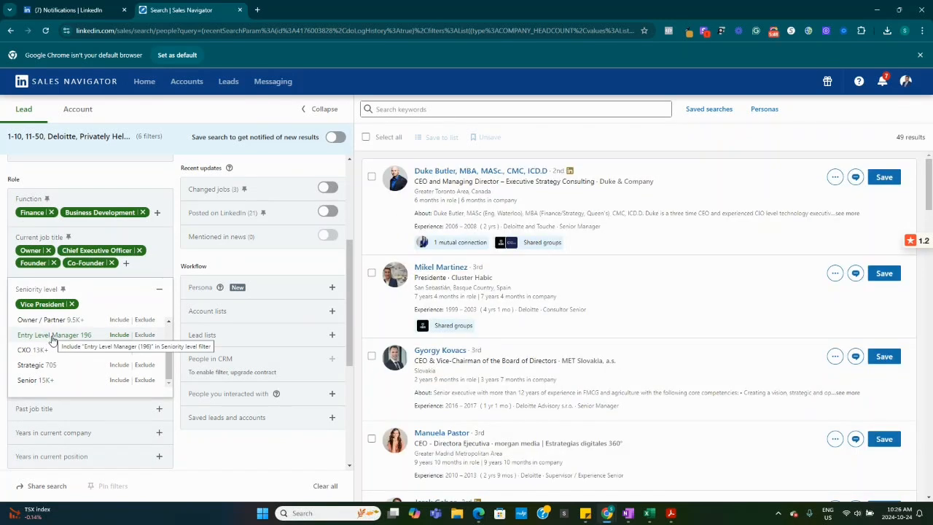
click(43, 320)
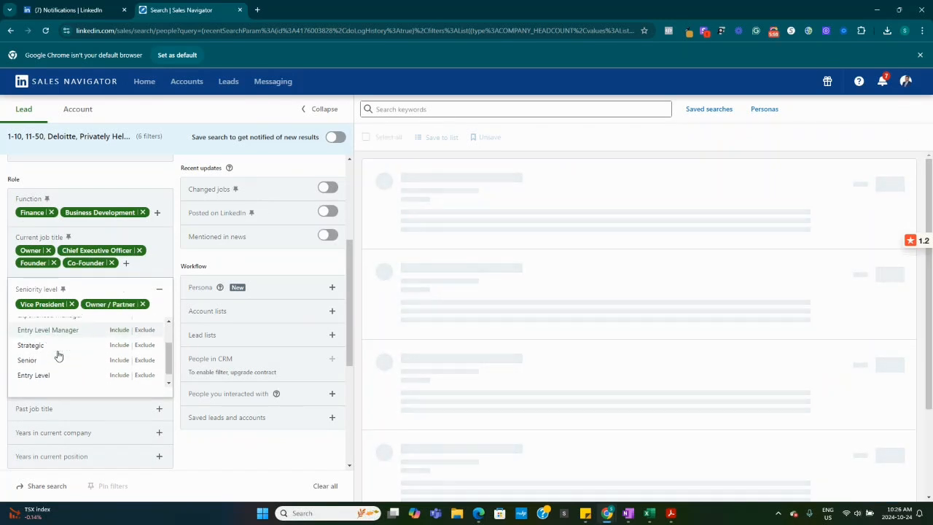
scroll(22, 353, down, 1)
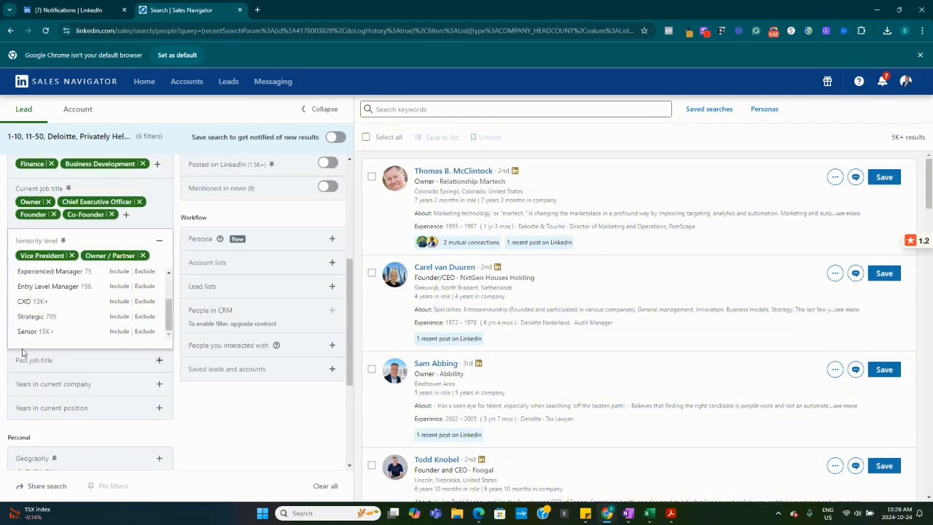
click(31, 300)
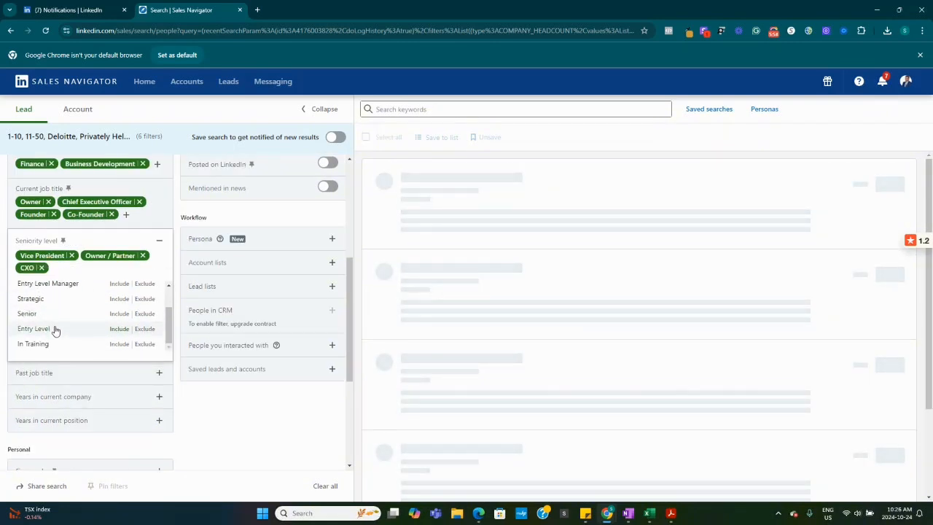
scroll(55, 330, down, 2)
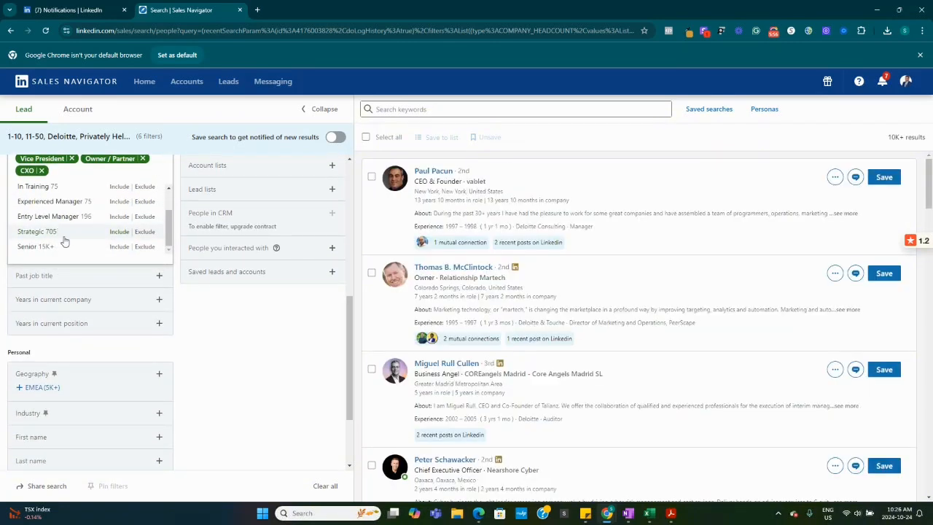
scroll(64, 242, down, 1)
click(55, 203)
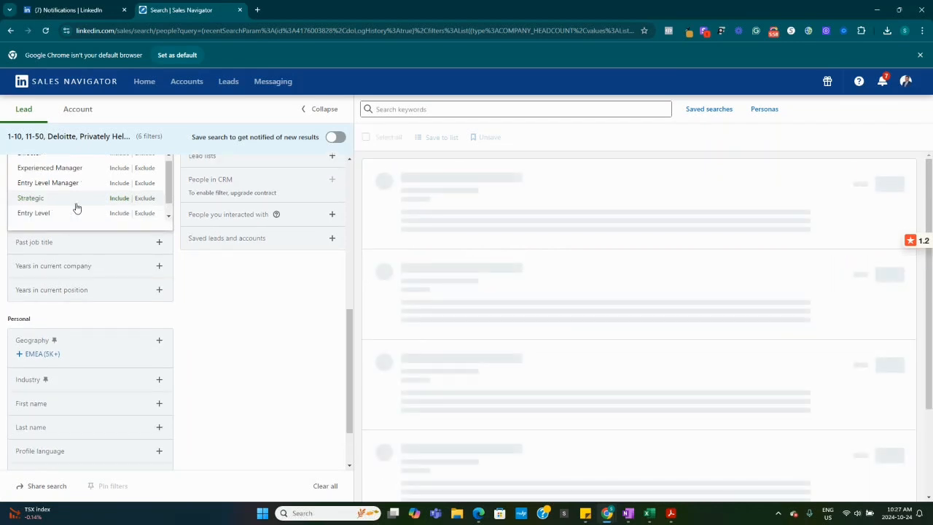
Collapse the Seniority level filter and view what the Past job title filter offers without adding a title
scroll(97, 267, up, 4)
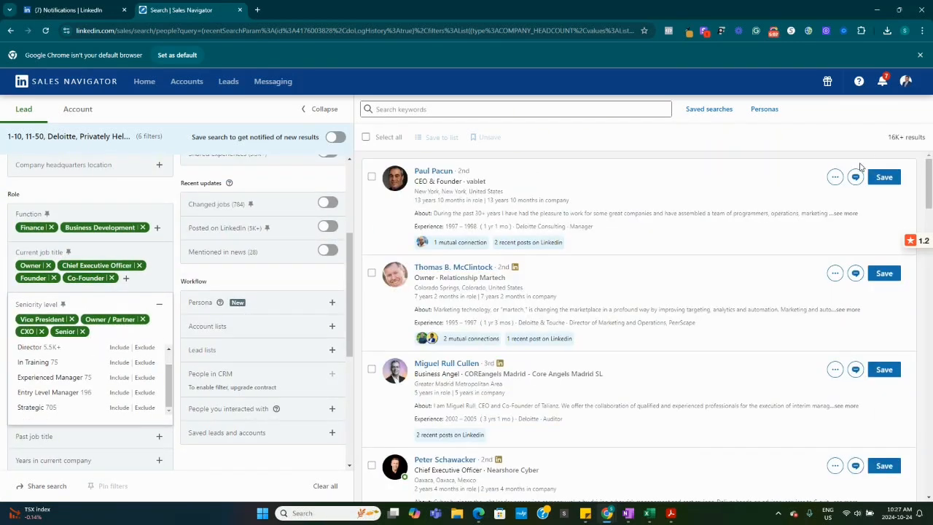
click(169, 186)
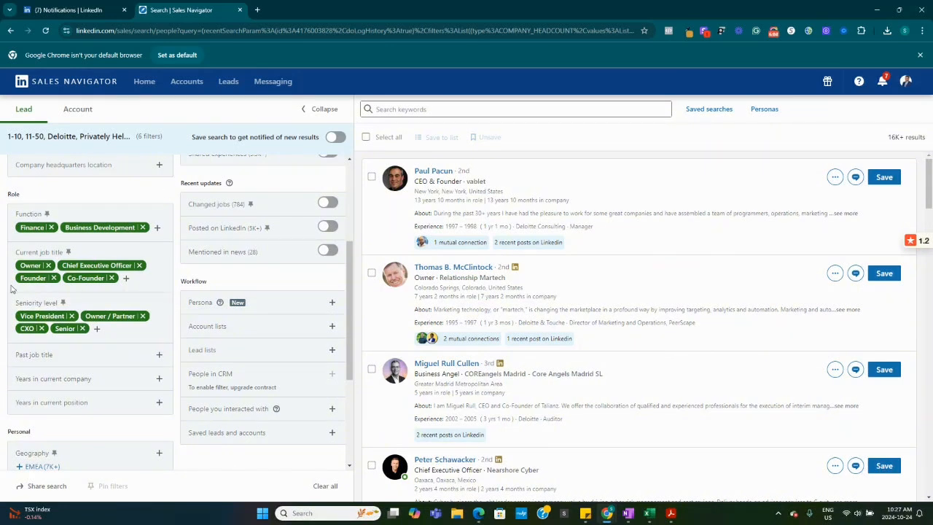
click(158, 355)
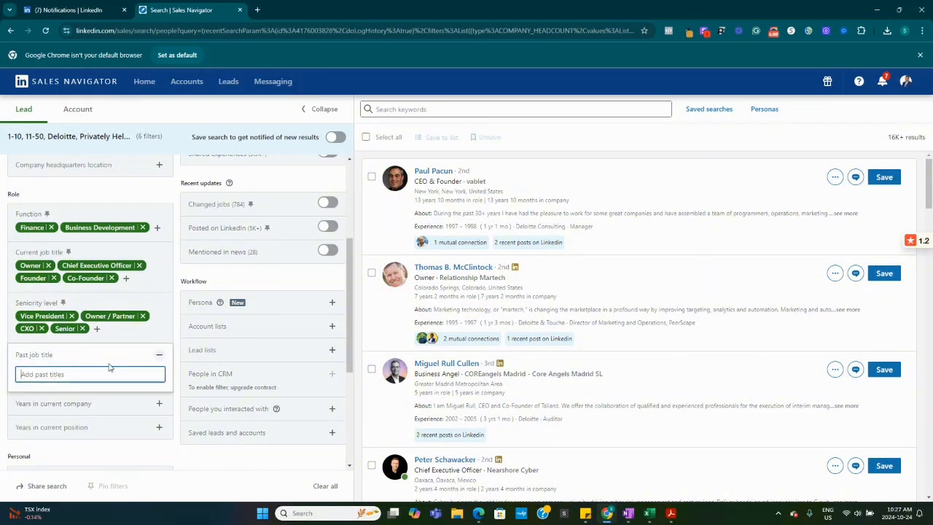
click(157, 355)
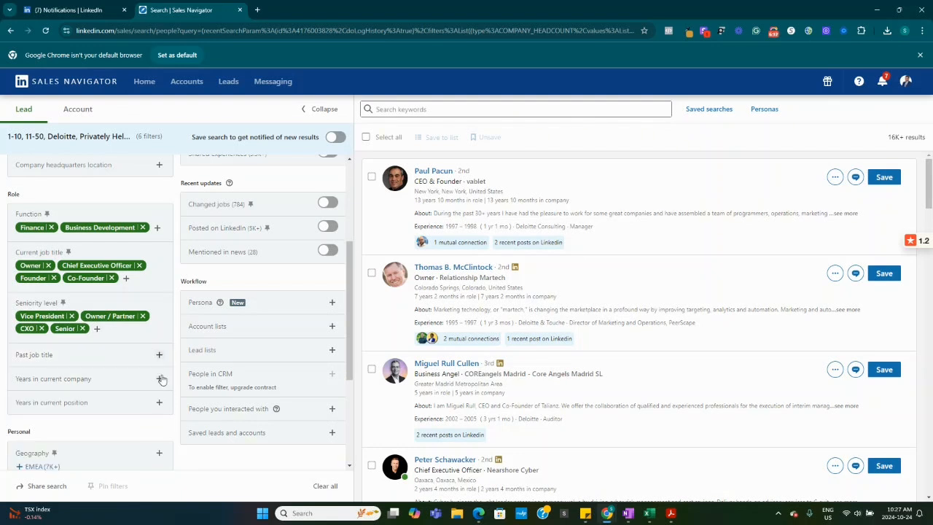
Add Less than 1 year, 1 to 2 years and 3 to 5 years to the Years in current company filter
click(159, 379)
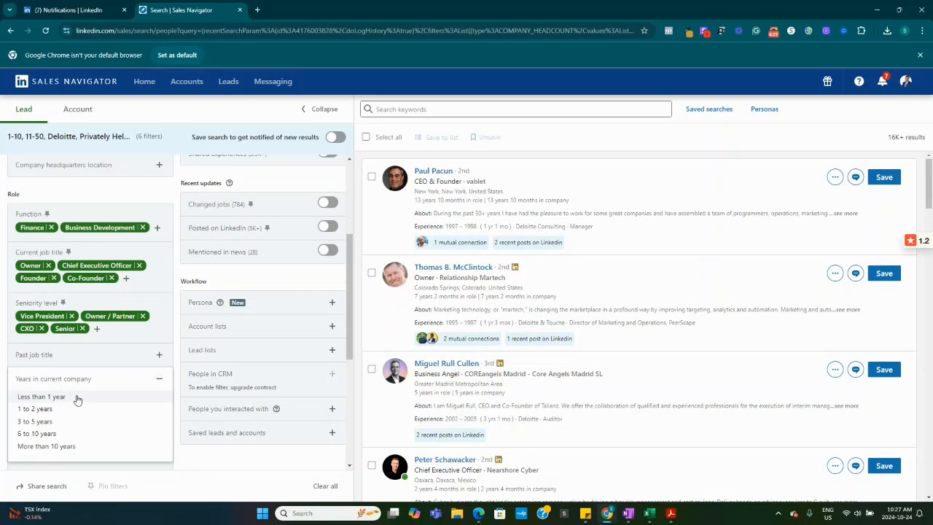
click(74, 398)
click(43, 416)
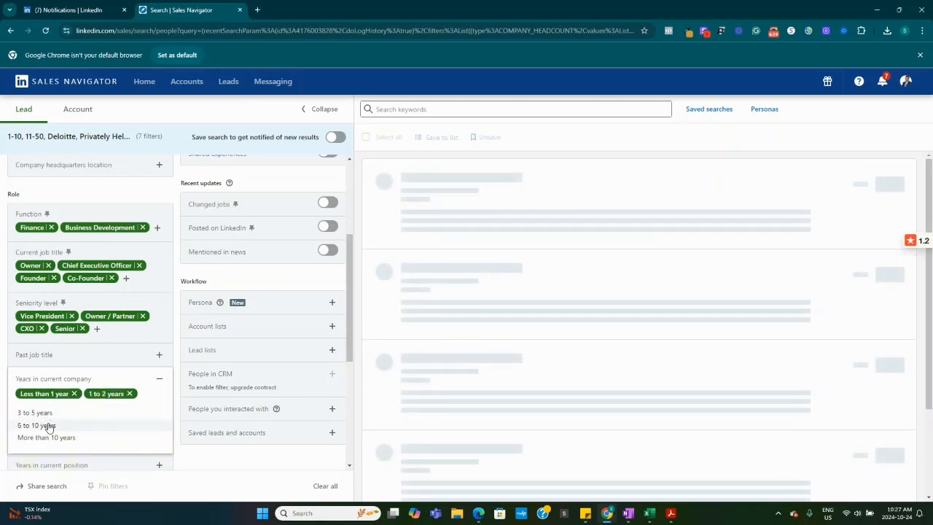
double_click(48, 416)
click(45, 413)
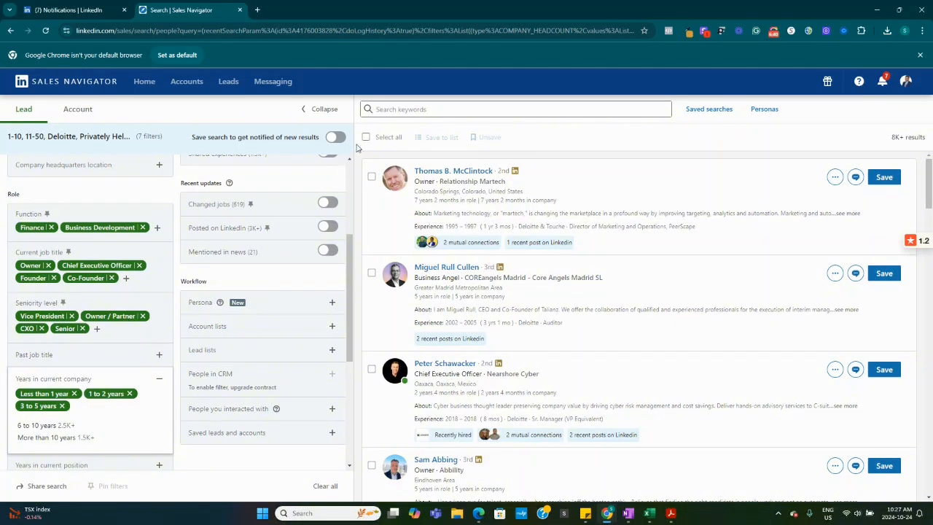
Include North America in the Geography filter and collapse the filter
scroll(119, 327, down, 3)
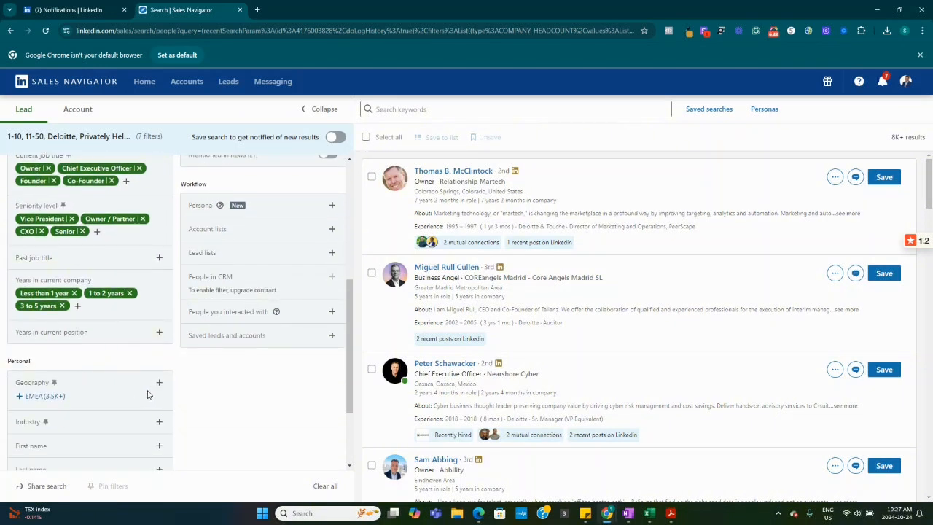
scroll(147, 394, down, 3)
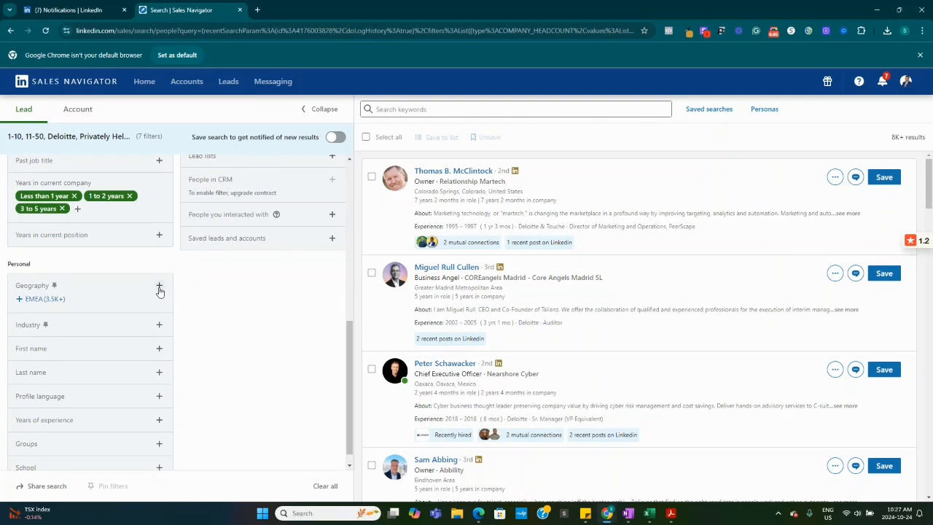
click(159, 285)
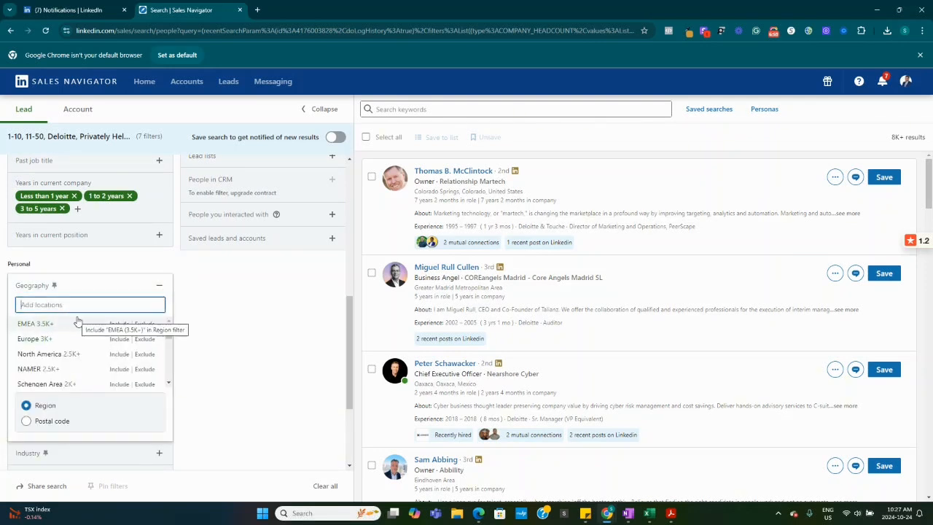
click(73, 354)
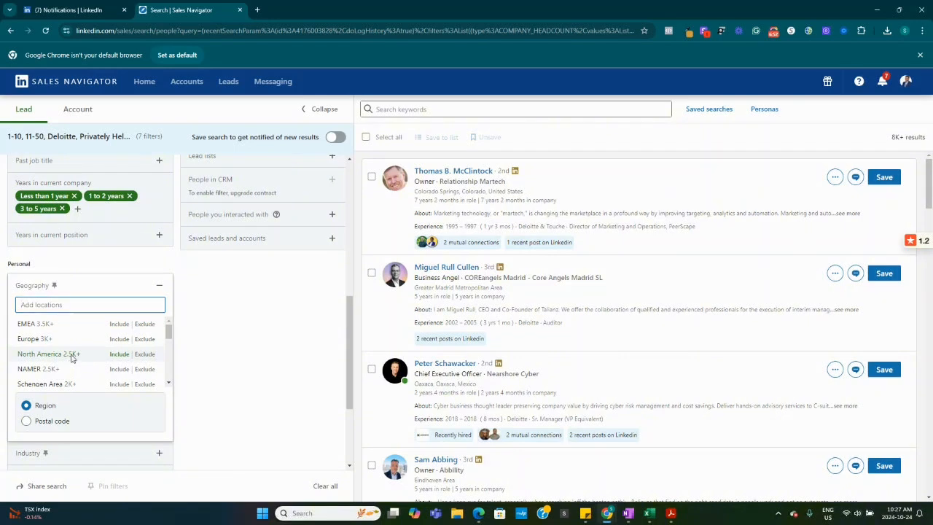
click(215, 293)
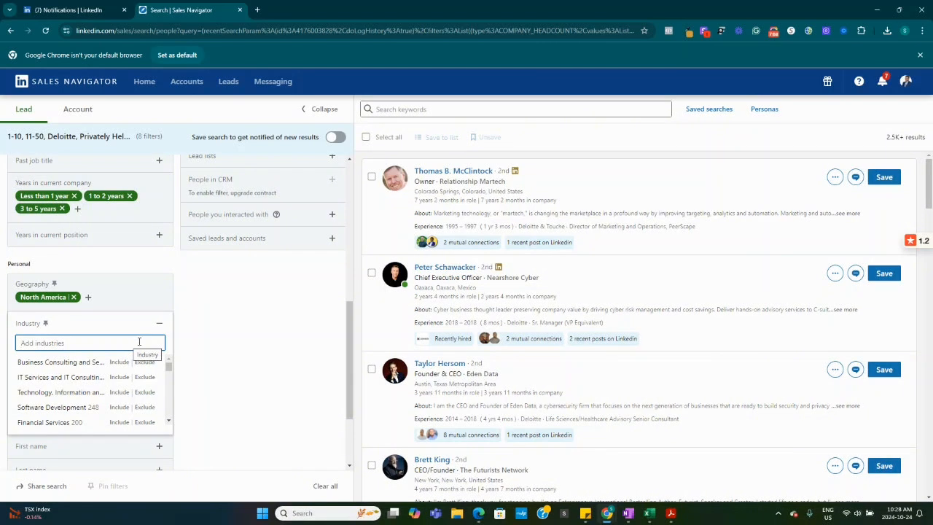
Include Financial Services in the Industry filter and collapse the filter
scroll(82, 379, down, 1)
click(65, 375)
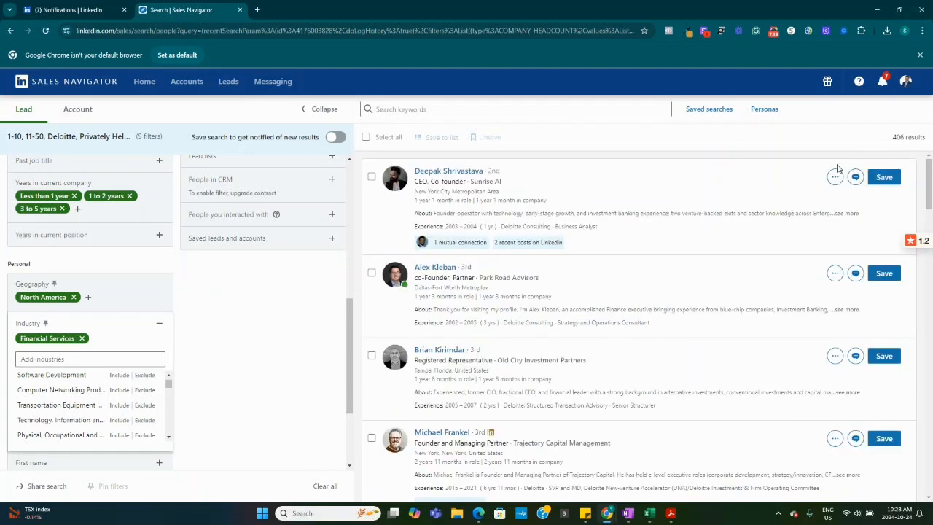
click(187, 332)
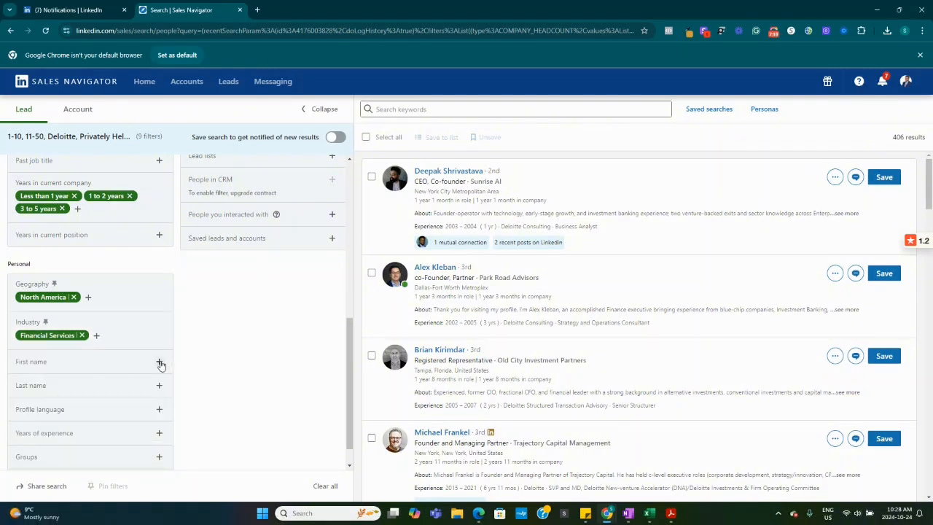
View what the First name and Years of experience filters offer without selecting any option
click(159, 362)
click(206, 360)
scroll(73, 387, down, 1)
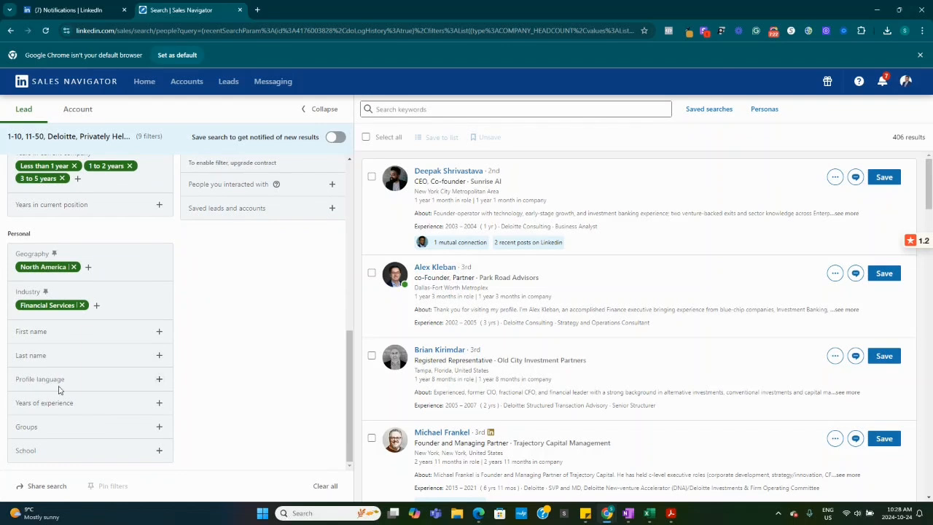
click(158, 403)
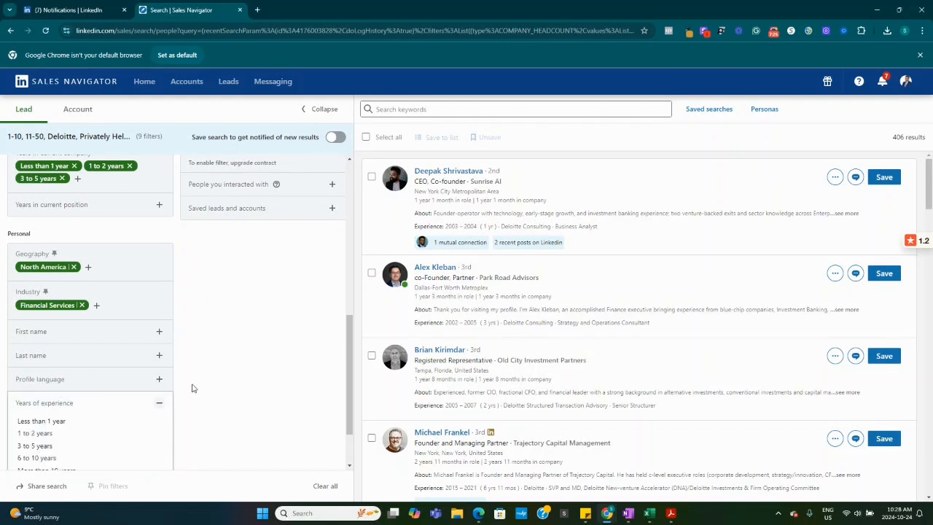
View the connection degree options in the Connection filter and collapse it without choosing one
scroll(187, 386, up, 5)
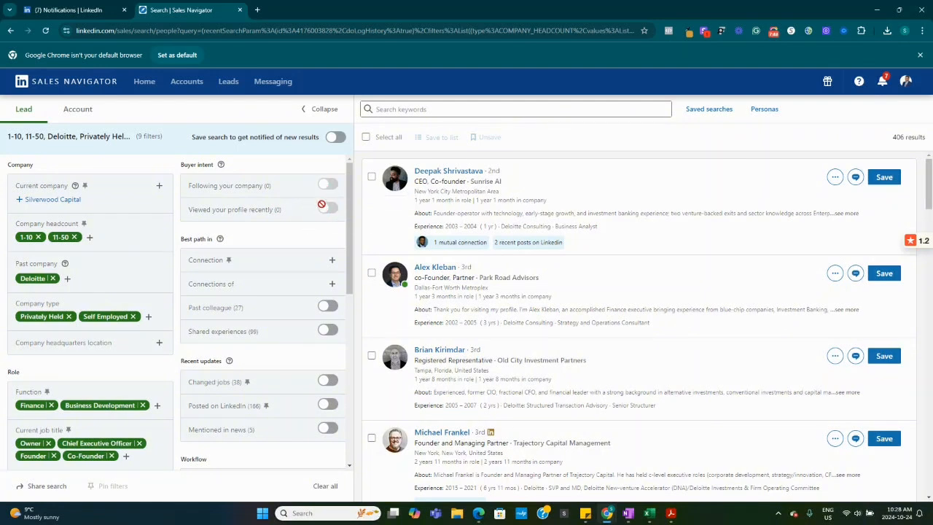
click(332, 260)
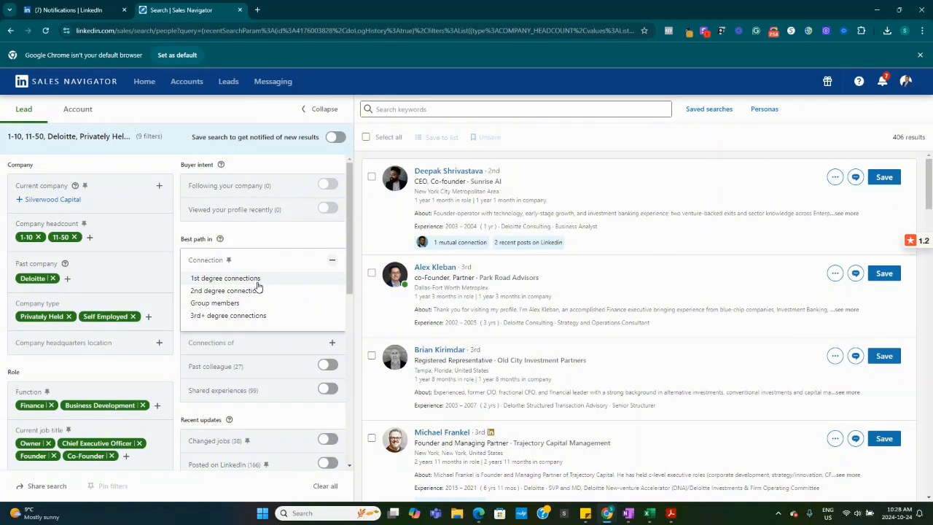
click(269, 235)
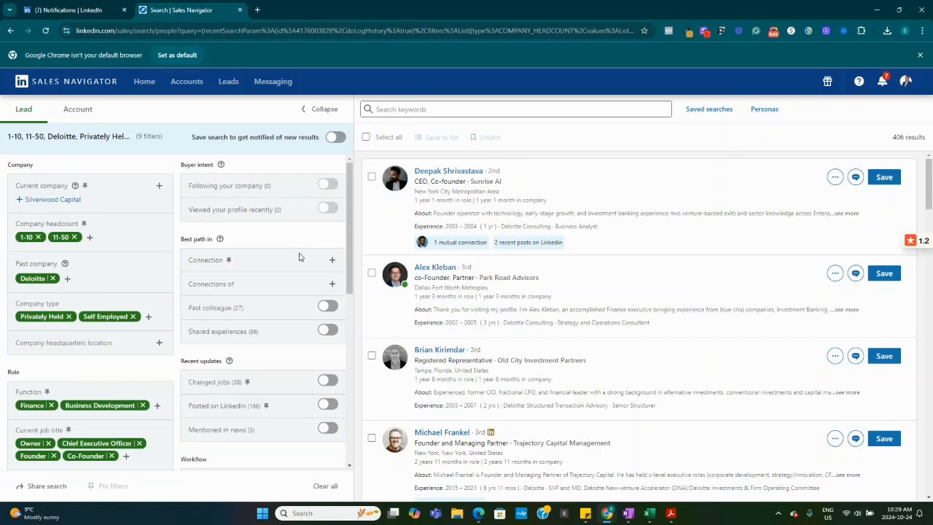
Try narrowing the leads with the Past colleague and Shared experiences filters, switching both off again
click(325, 308)
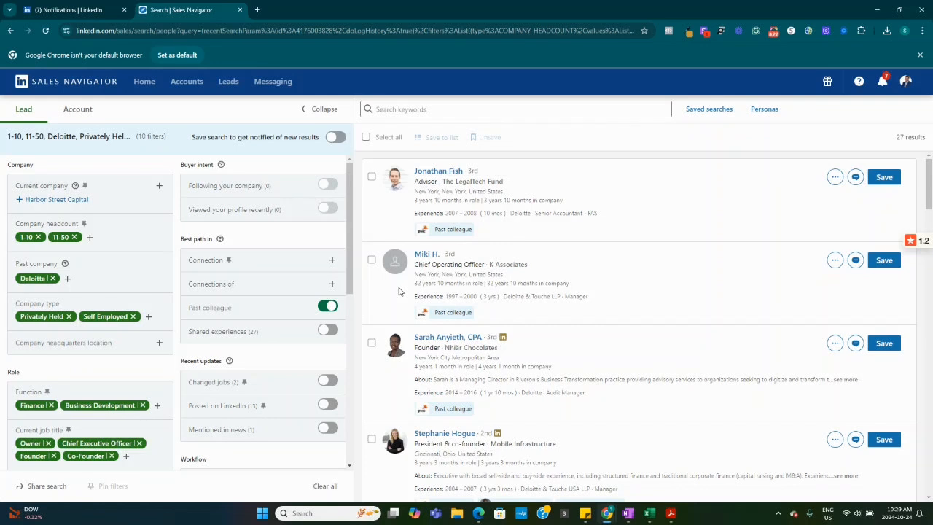
click(334, 332)
click(327, 306)
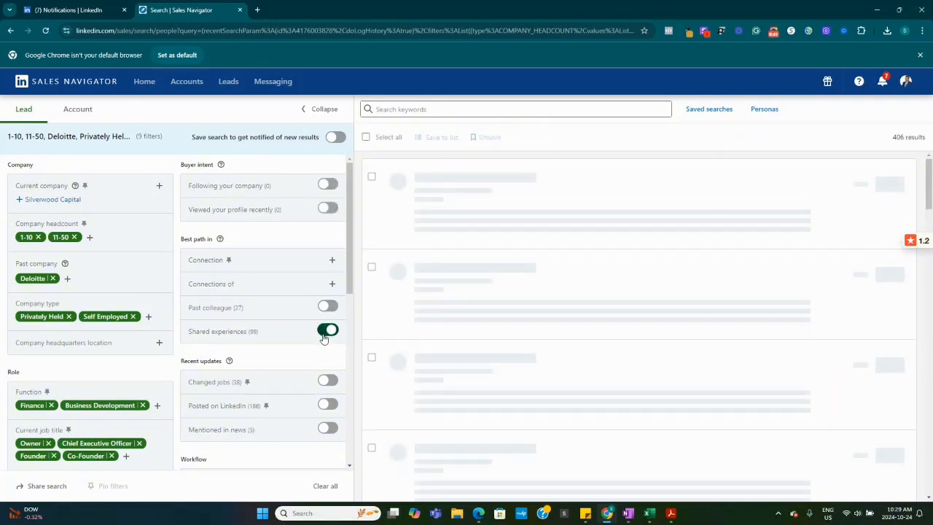
click(324, 334)
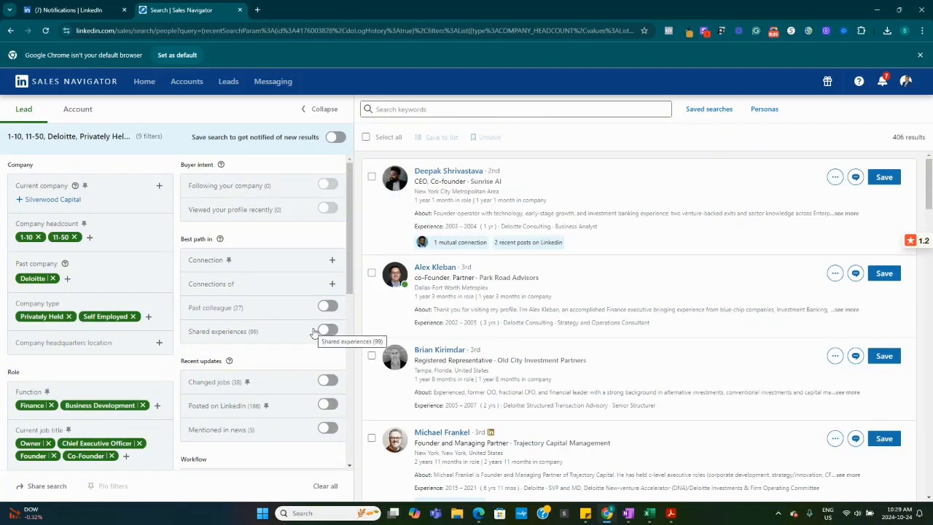
Try narrowing the leads with the Posted on LinkedIn and Mentioned in news filters, switching both off again
scroll(315, 328, down, 2)
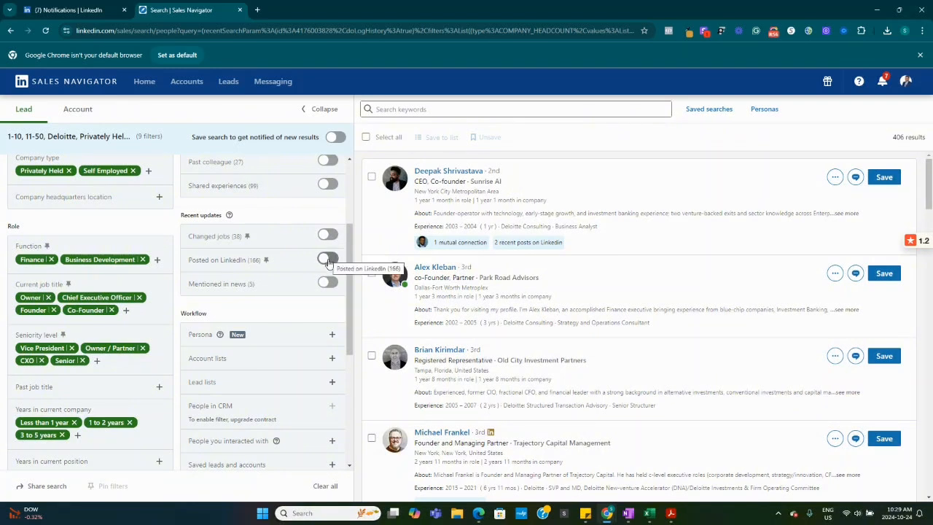
click(327, 260)
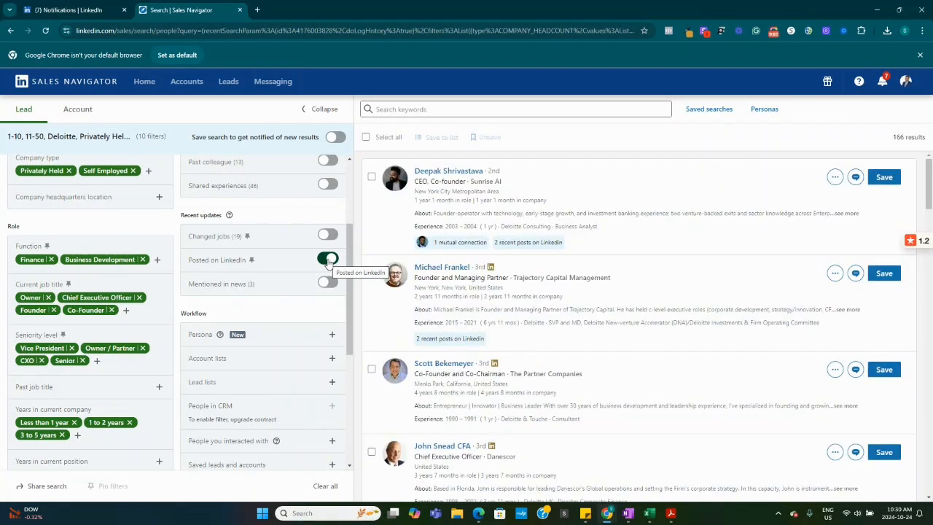
click(327, 285)
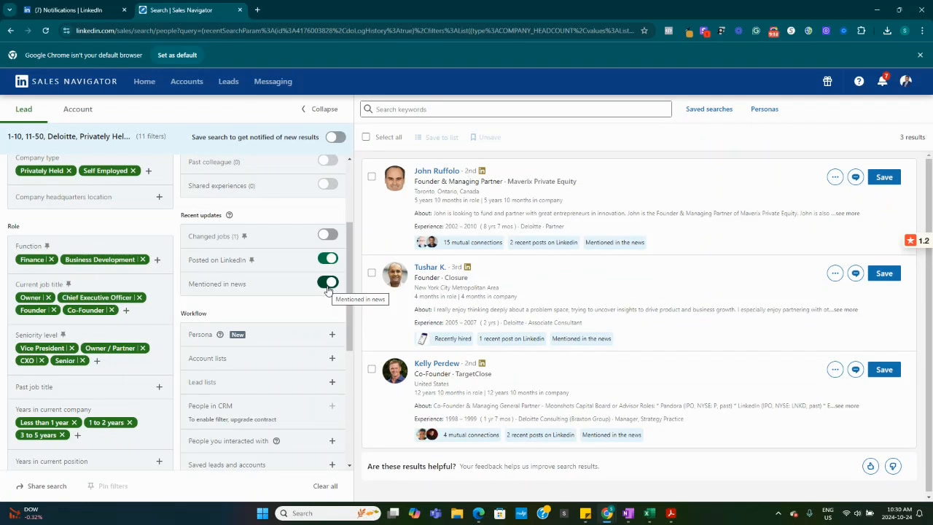
click(329, 288)
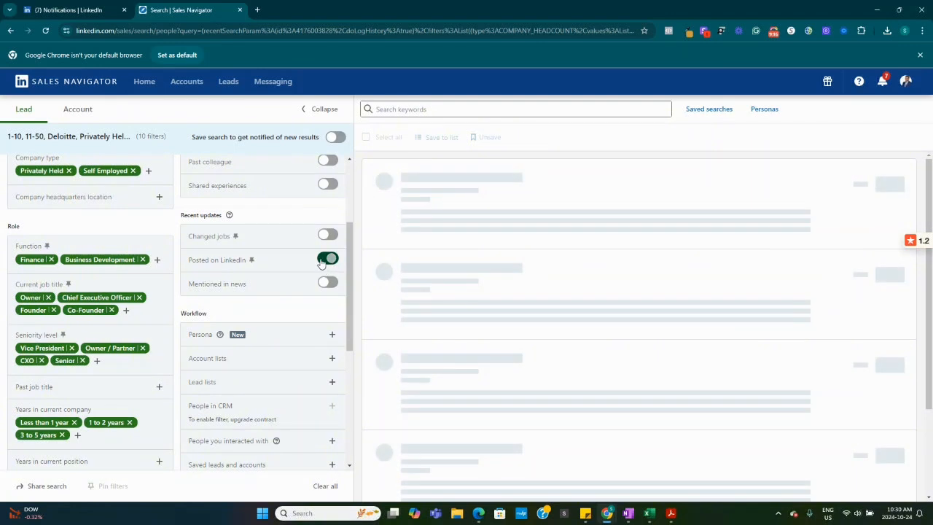
click(327, 259)
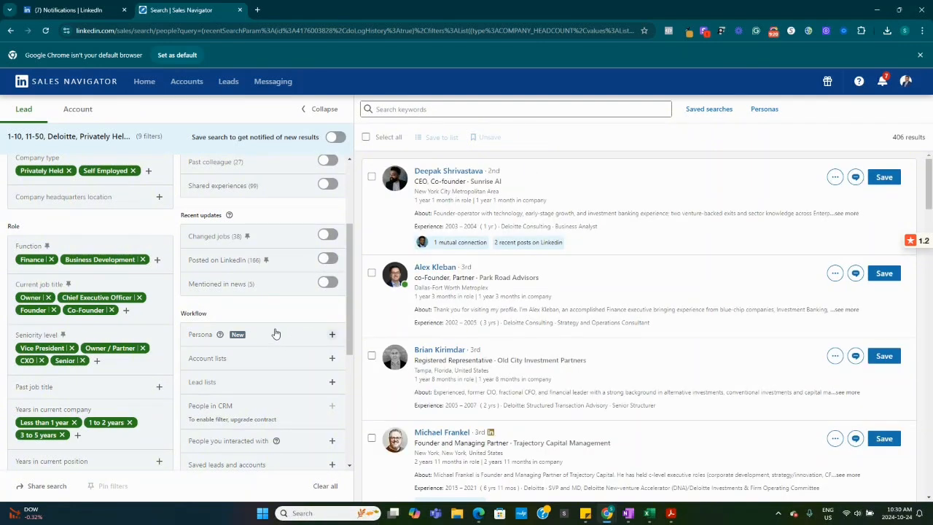
View the options of the Persona and Account lists workflow filters without including any of them
scroll(276, 328, down, 1)
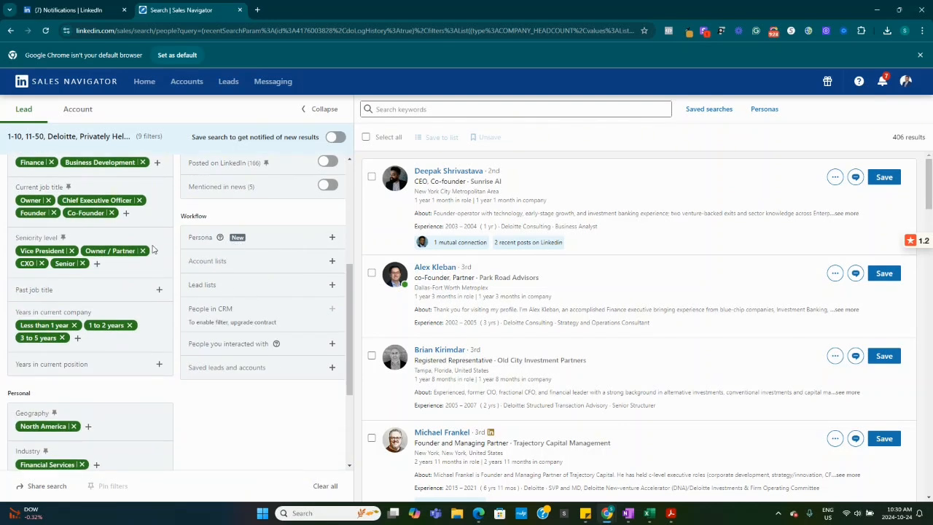
click(332, 238)
click(283, 217)
click(332, 260)
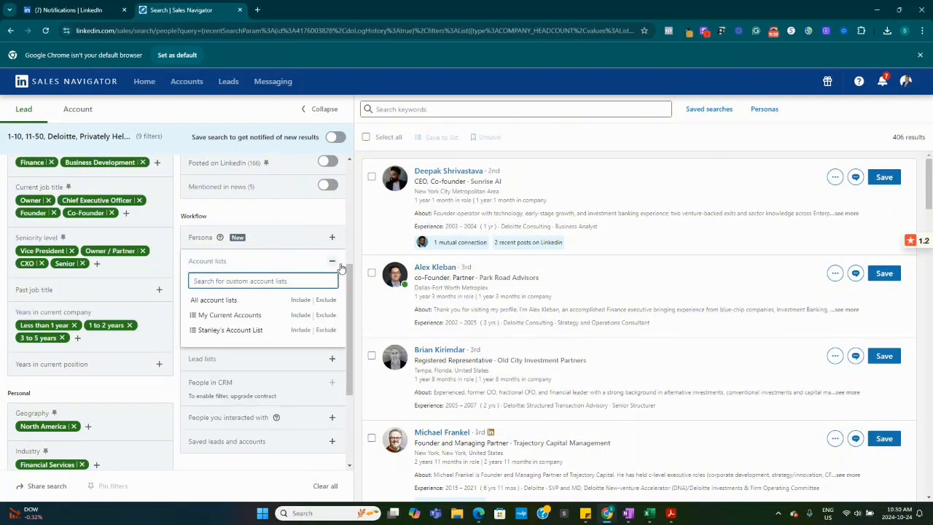
click(280, 211)
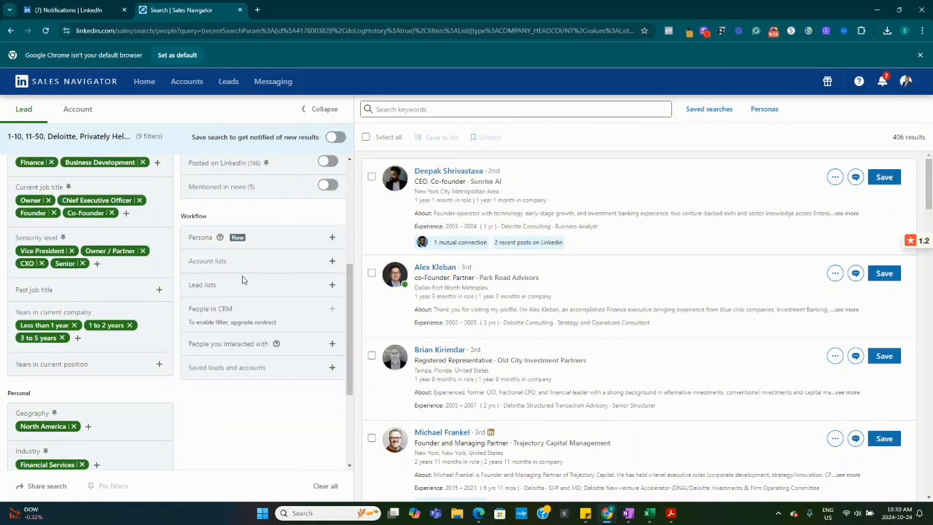
Save the filtered lead search to get notified of new results
scroll(230, 386, up, 3)
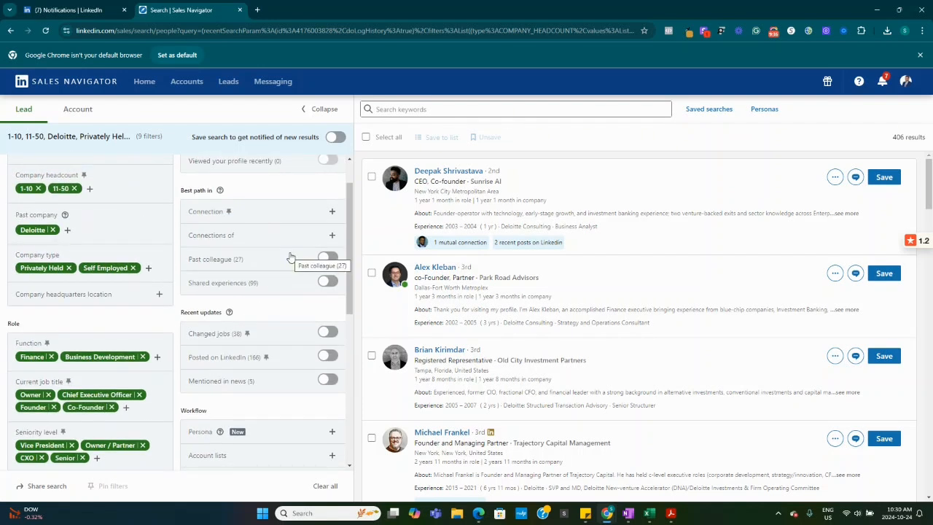
click(336, 137)
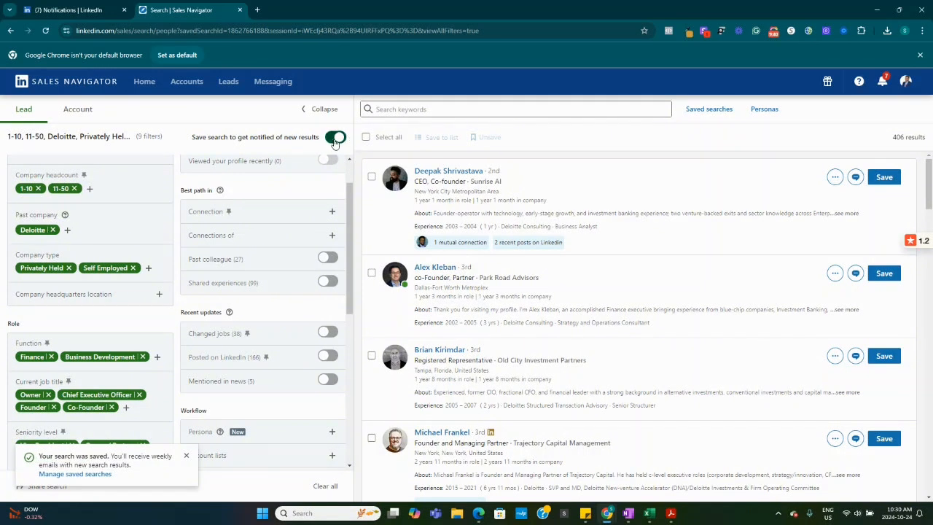
Save all leads on the current results page to a new lead list named YouTube Tutorial with the description Test
scroll(338, 242, up, 1)
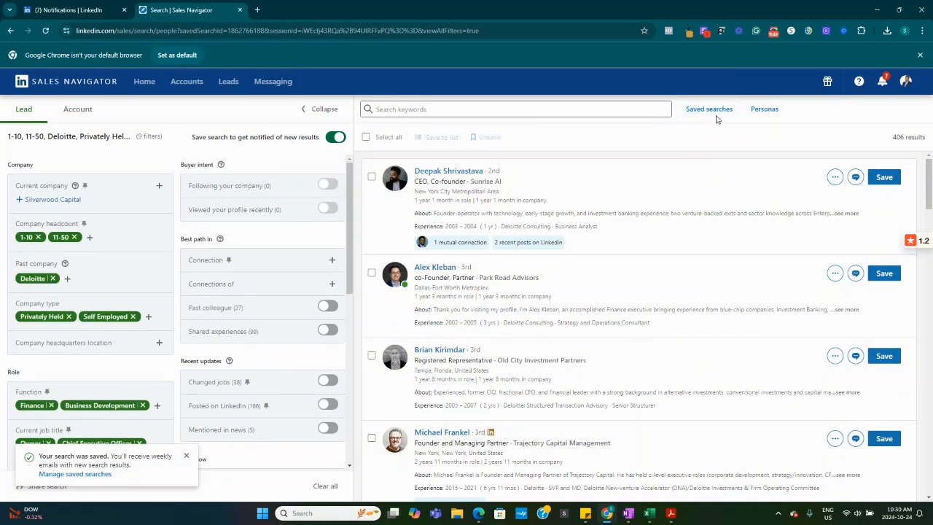
click(366, 137)
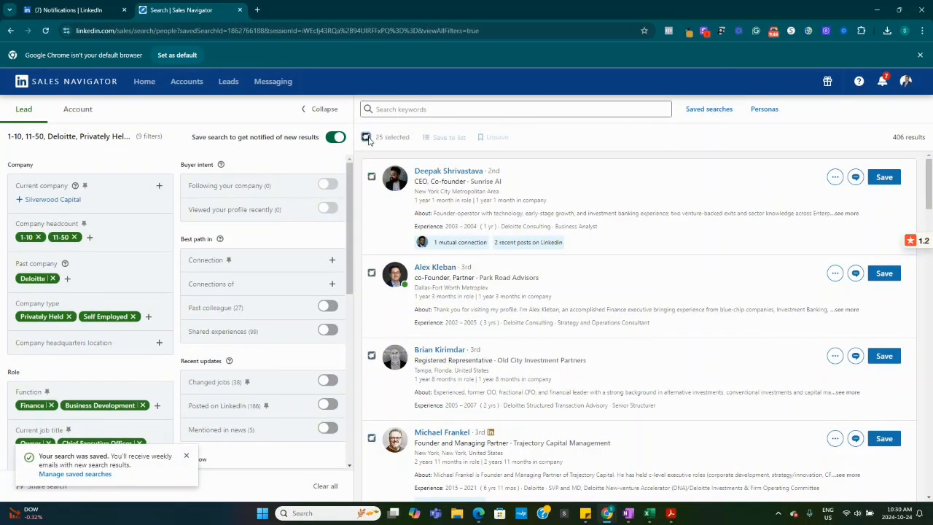
click(445, 145)
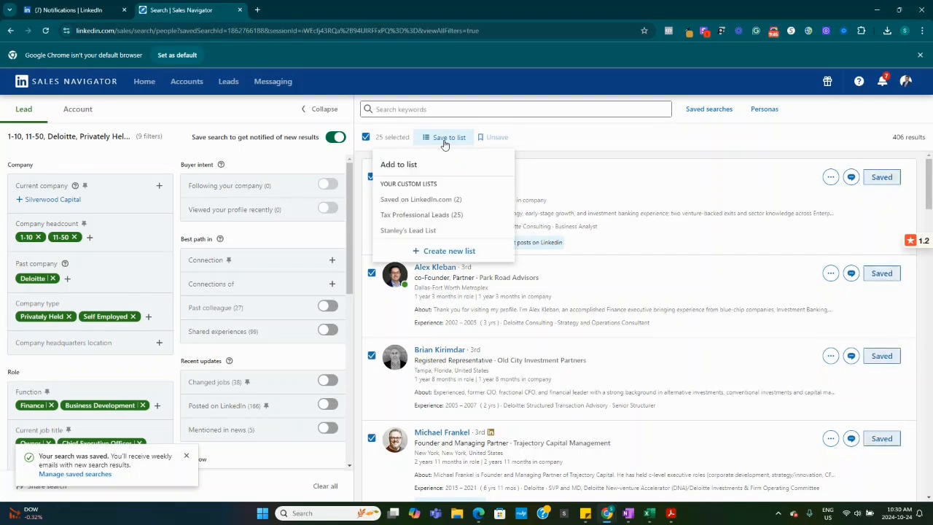
click(451, 252)
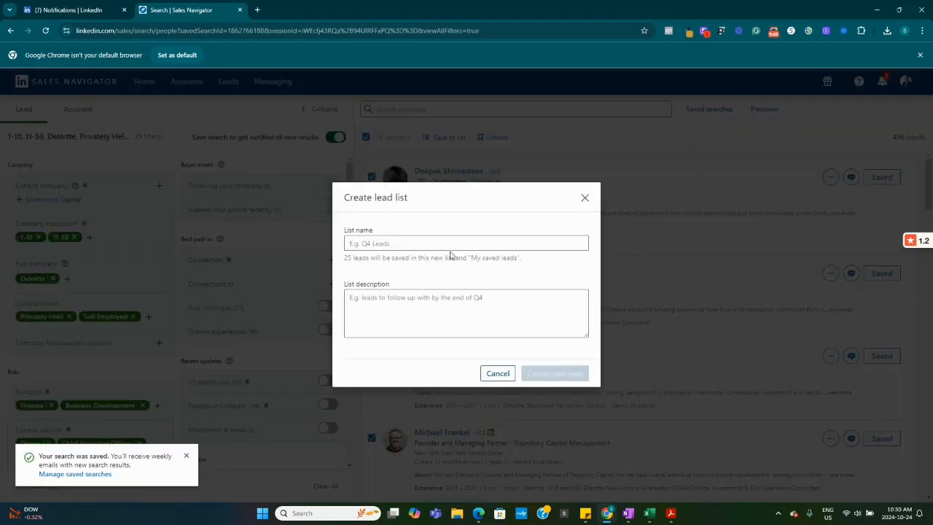
click(397, 244)
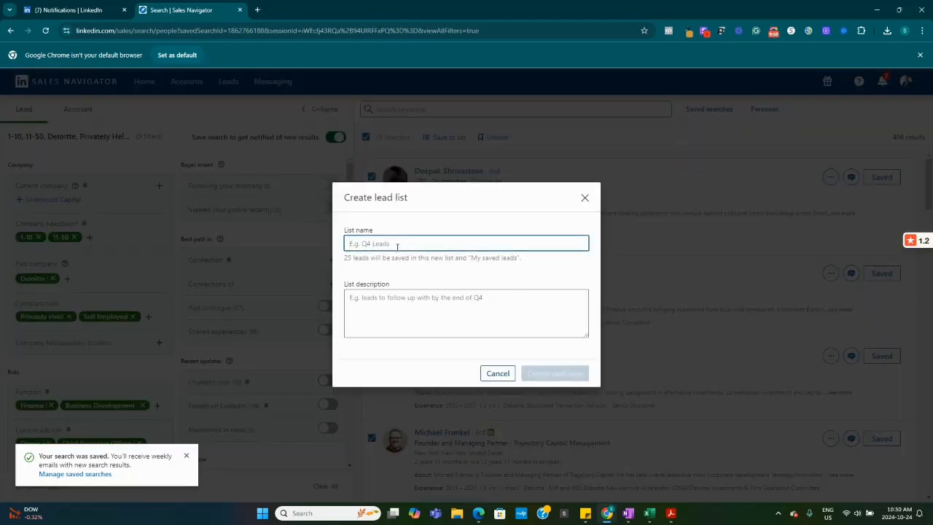
text(YouTube Tutorial)
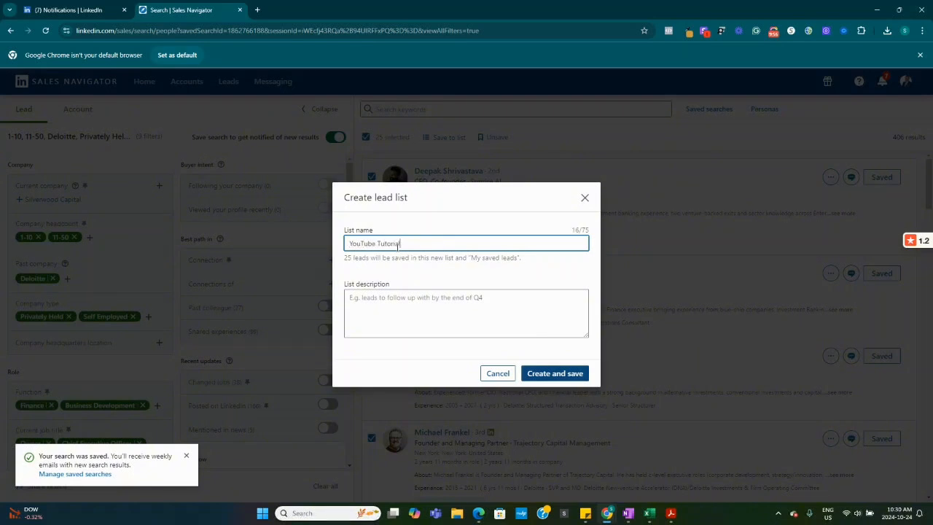
click(411, 300)
text(Test)
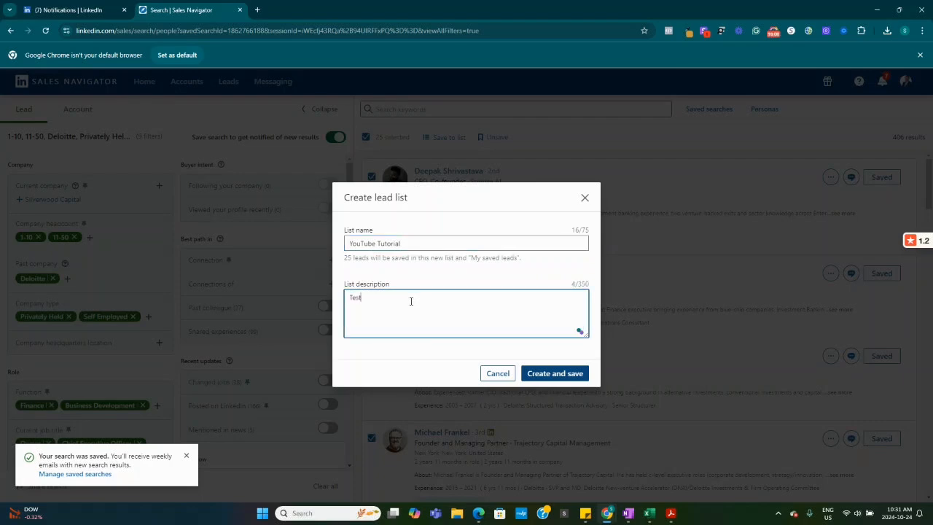
click(547, 376)
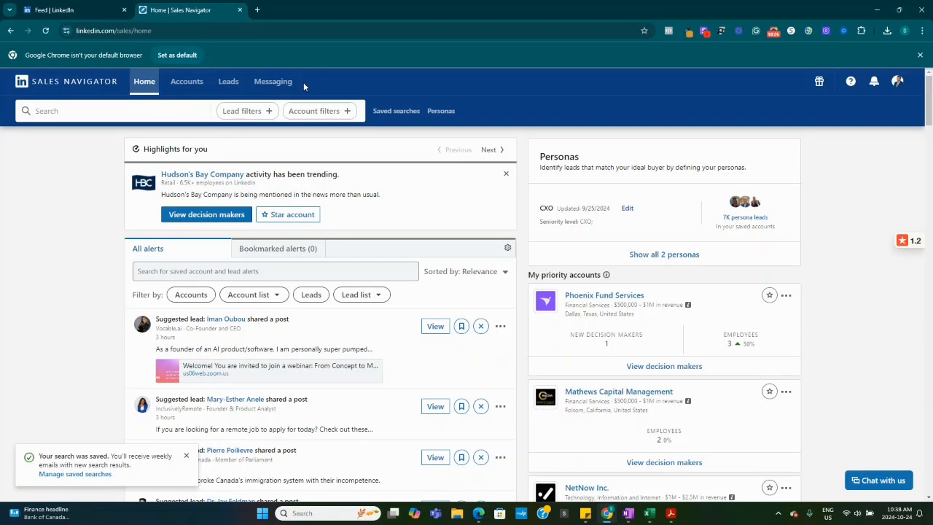
Open the YouTube Tutorial lead list, preview the first lead's profile and look through the saved leads
click(226, 82)
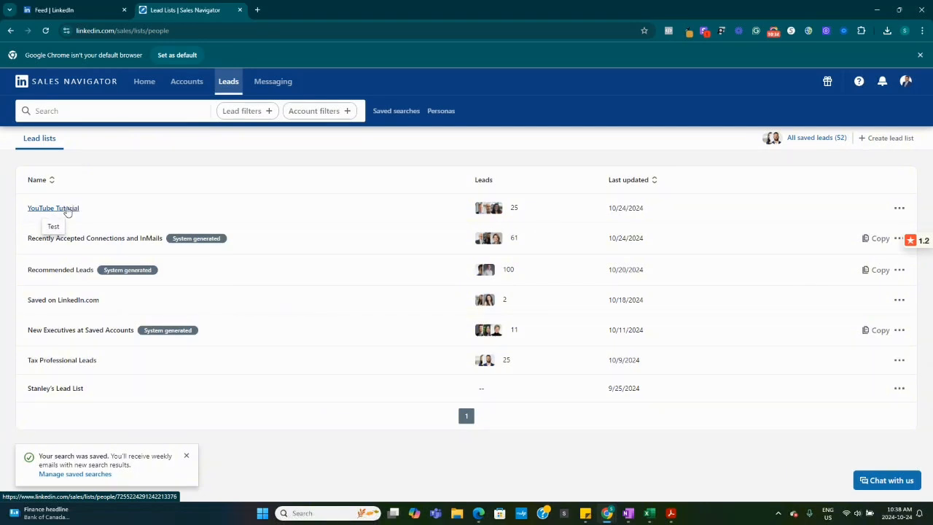
click(66, 209)
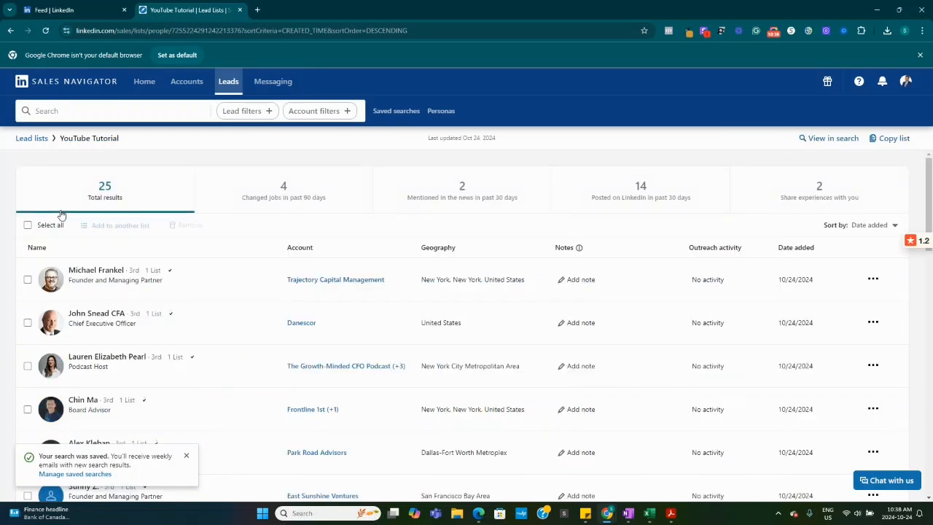
click(89, 271)
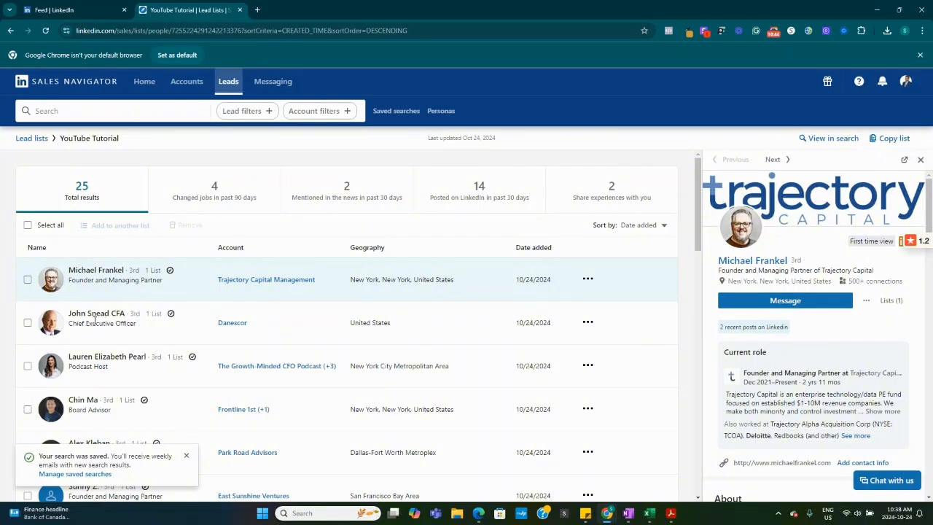
scroll(104, 319, down, 3)
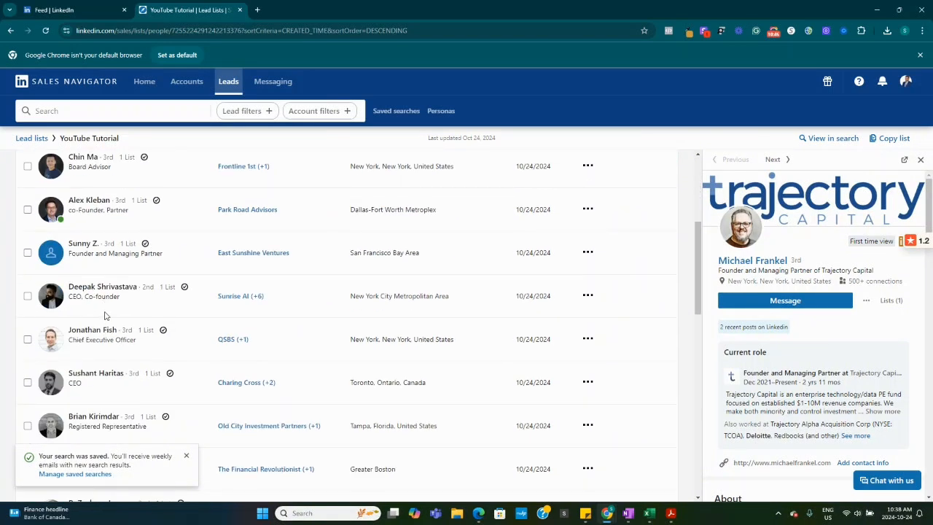
scroll(106, 314, up, 3)
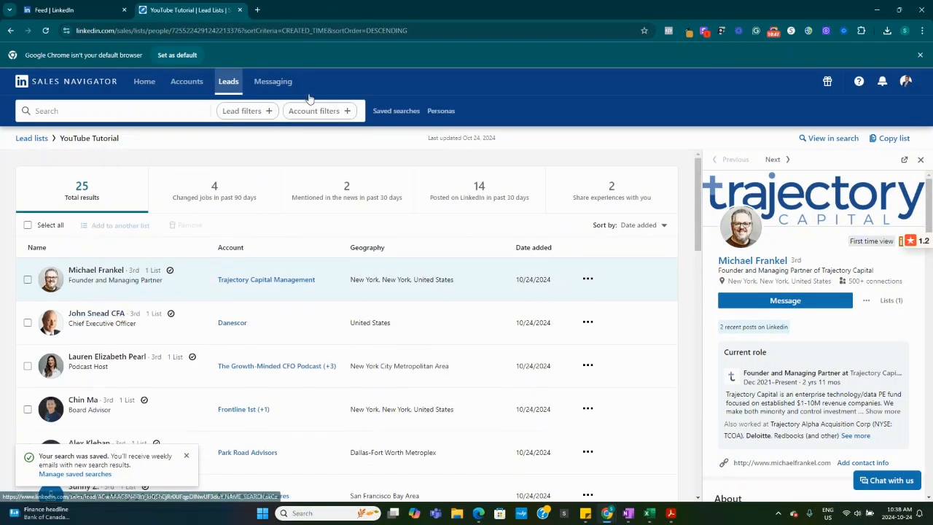
Return to the home page, open the saved lead search from the saved searches and review its filters
click(11, 31)
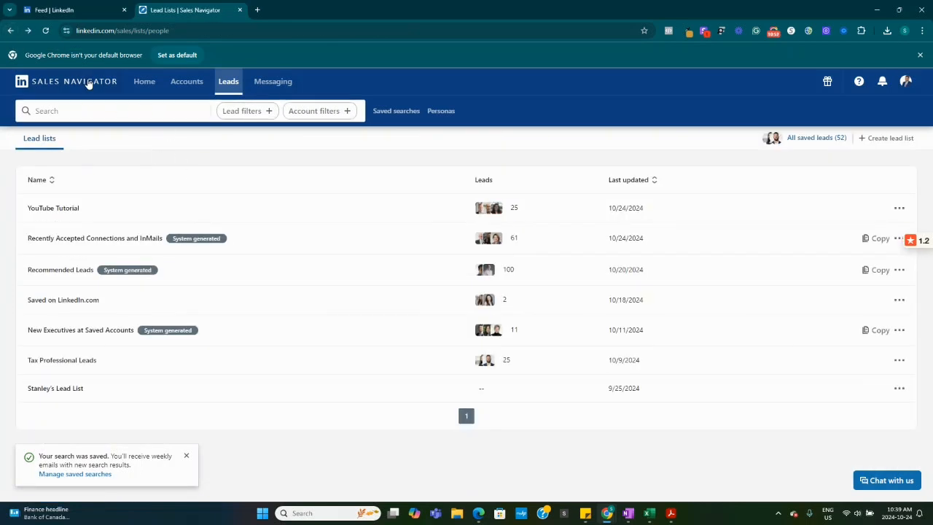
click(83, 85)
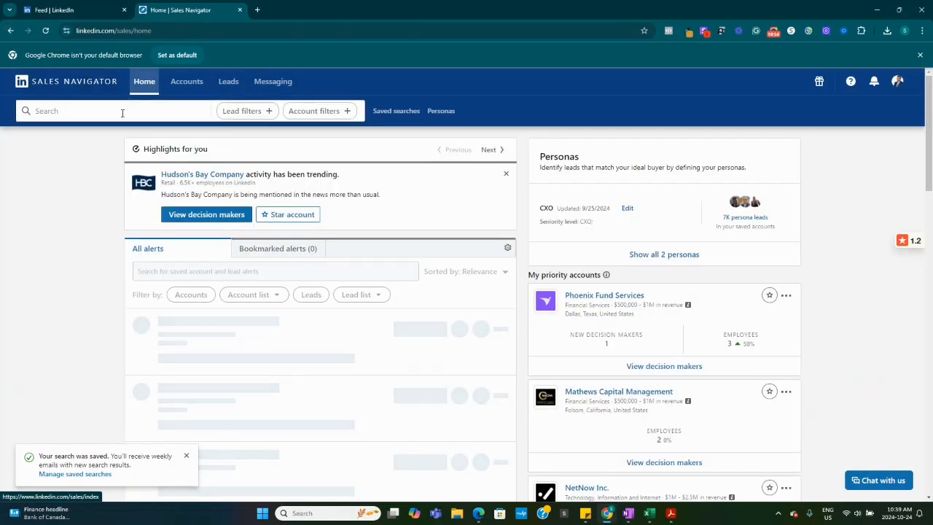
click(116, 114)
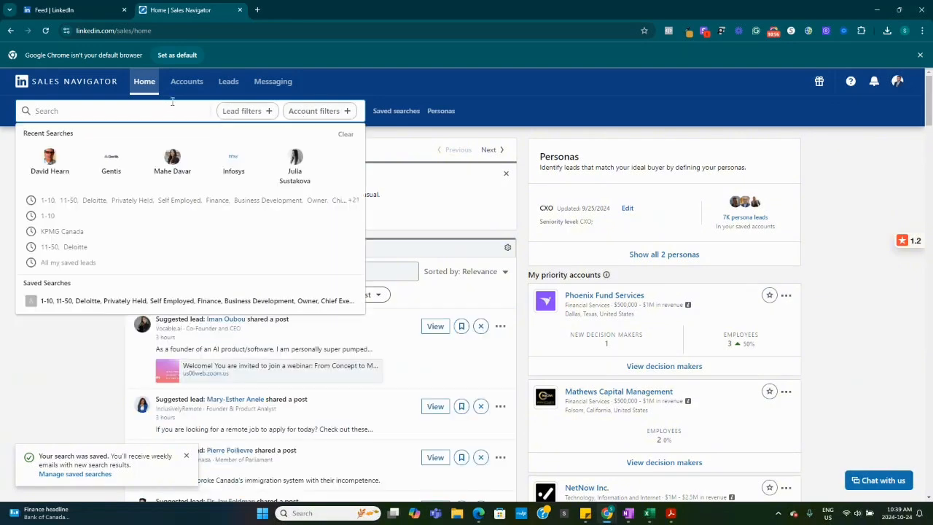
click(387, 113)
drag(699, 174, 700, 182)
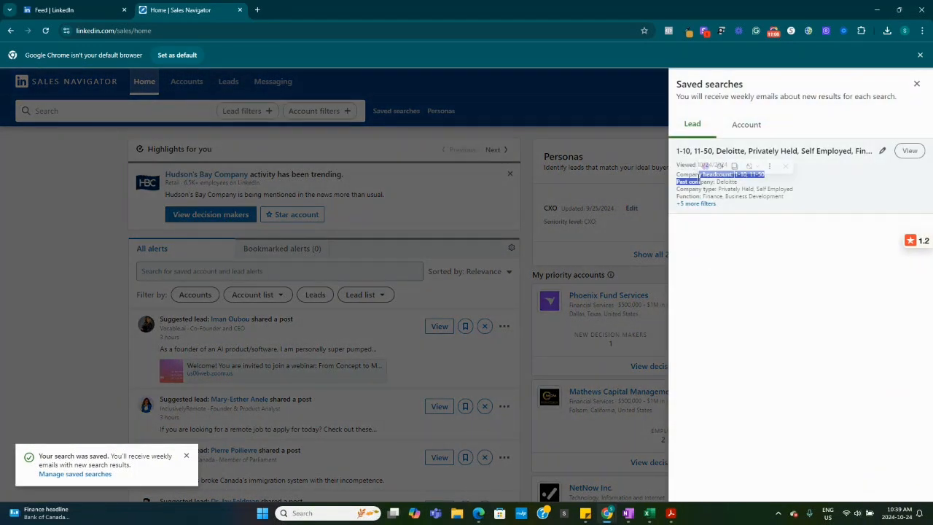
click(910, 150)
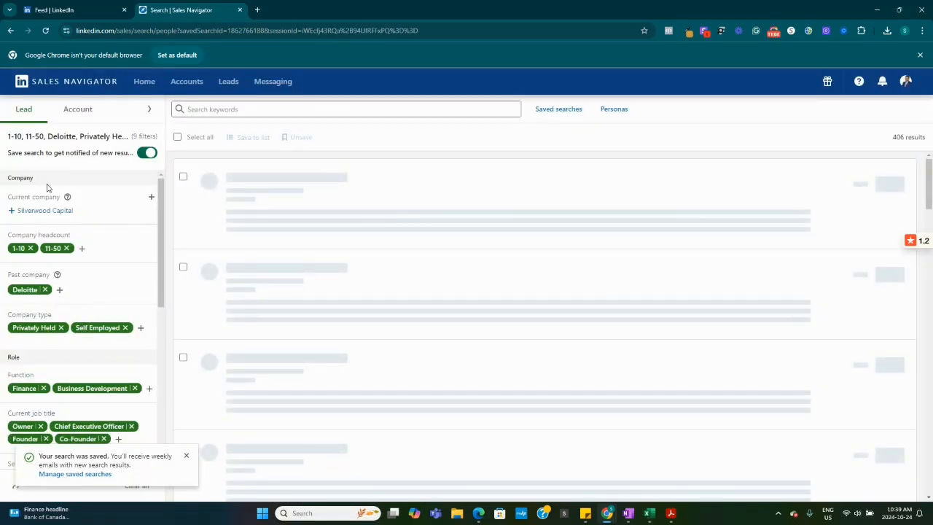
scroll(143, 209, down, 1)
scroll(124, 229, down, 5)
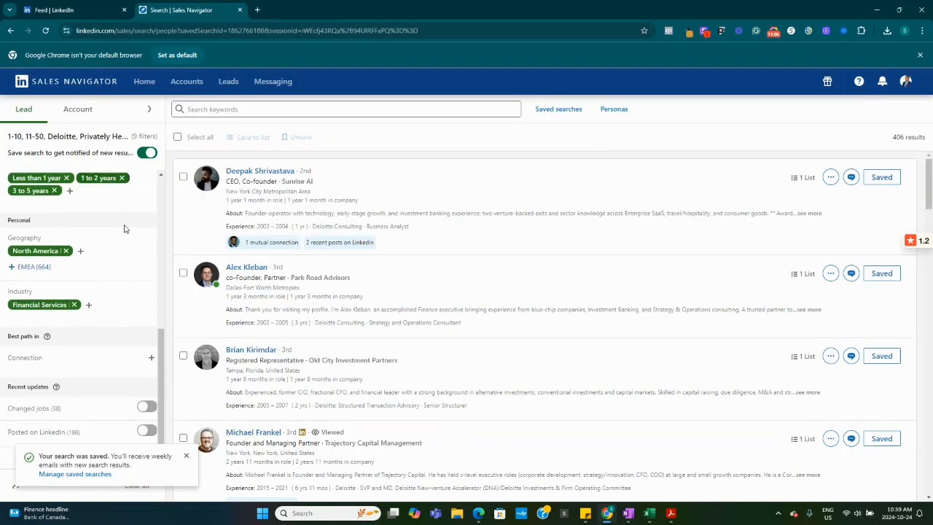
scroll(113, 227, up, 3)
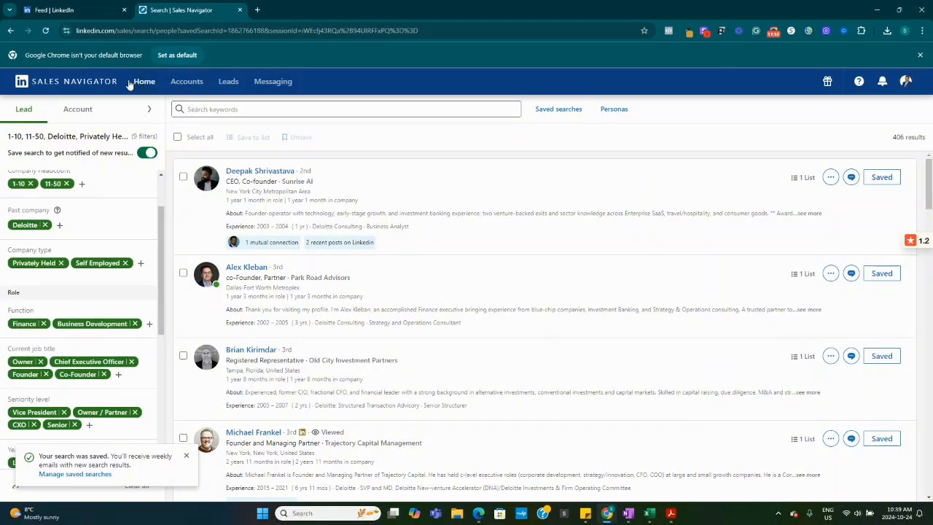
Look at the recent and saved searches from the home page and revisit the lead lists overview
click(89, 86)
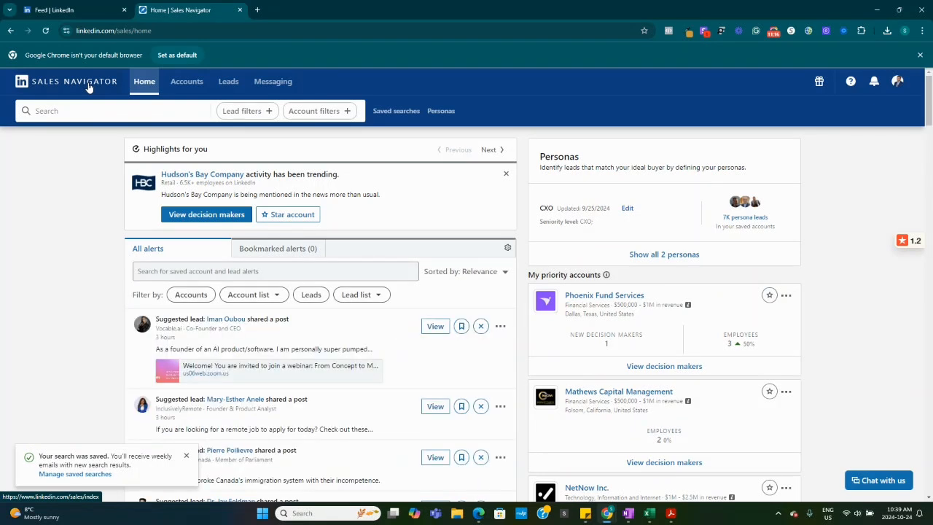
click(118, 110)
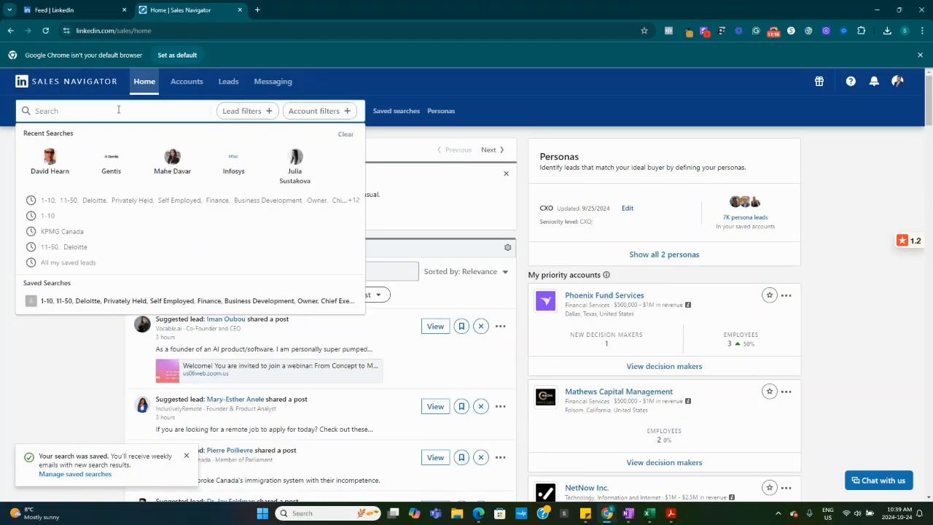
click(499, 113)
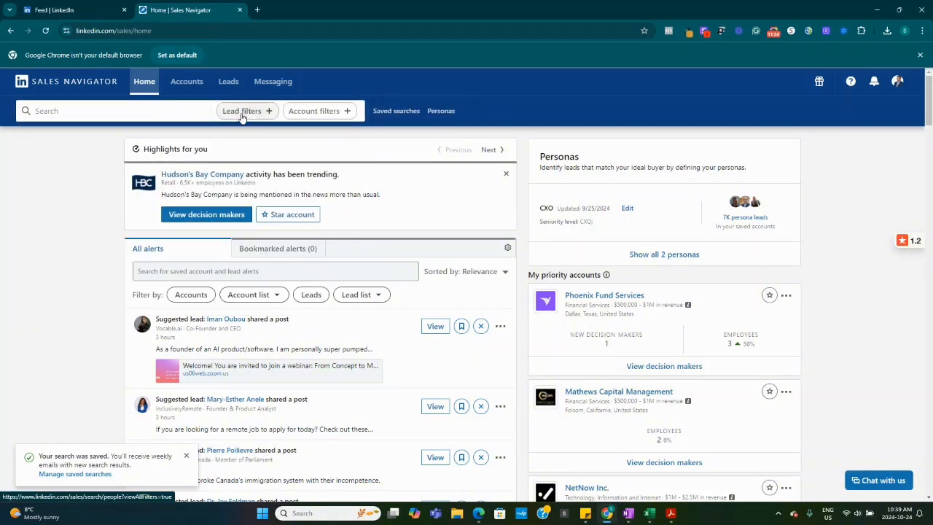
click(228, 82)
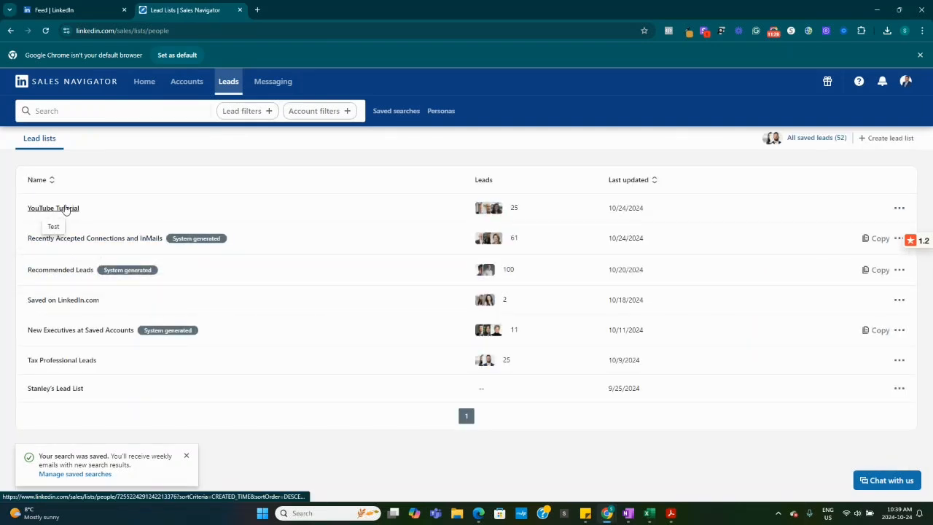
Go back to the home page, browse the suggested lead alerts and dismiss the saved-search notification
click(95, 81)
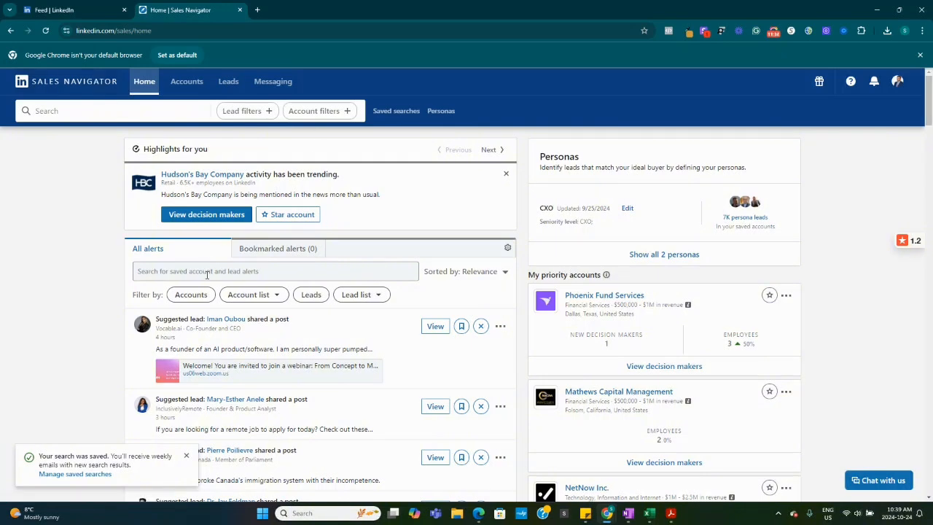
scroll(206, 277, down, 2)
scroll(203, 283, up, 2)
scroll(170, 268, down, 3)
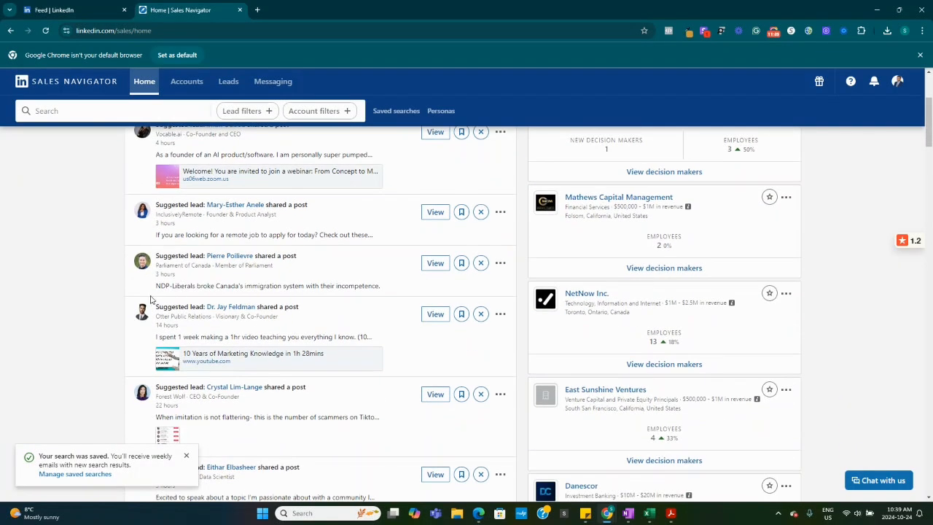
scroll(153, 302, down, 1)
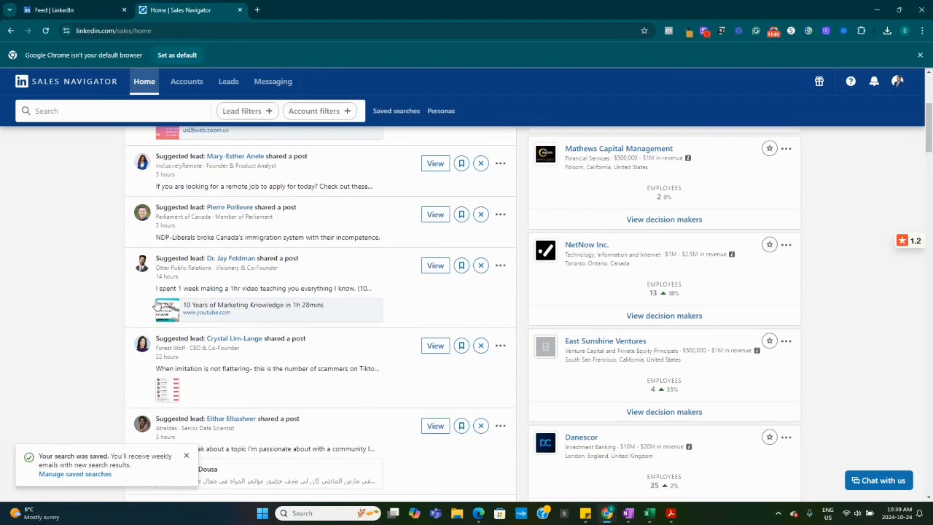
click(186, 456)
scroll(270, 397, up, 3)
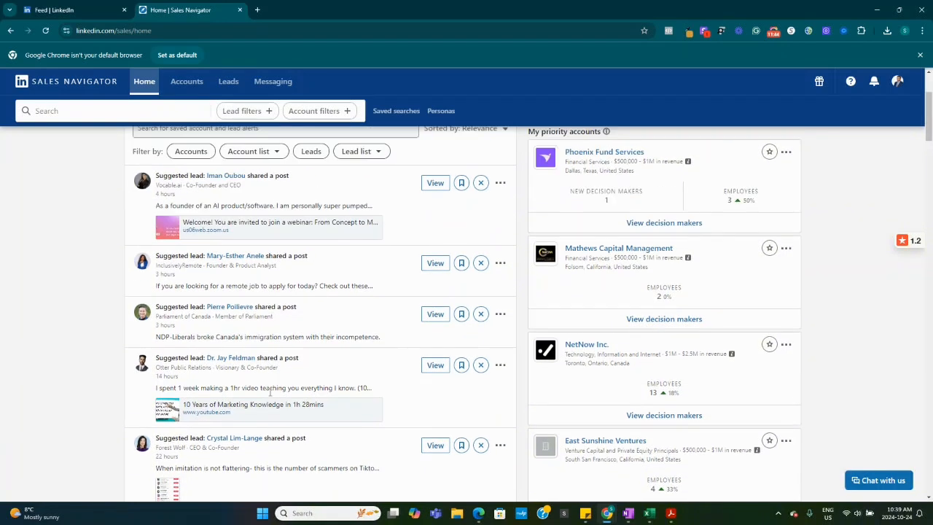